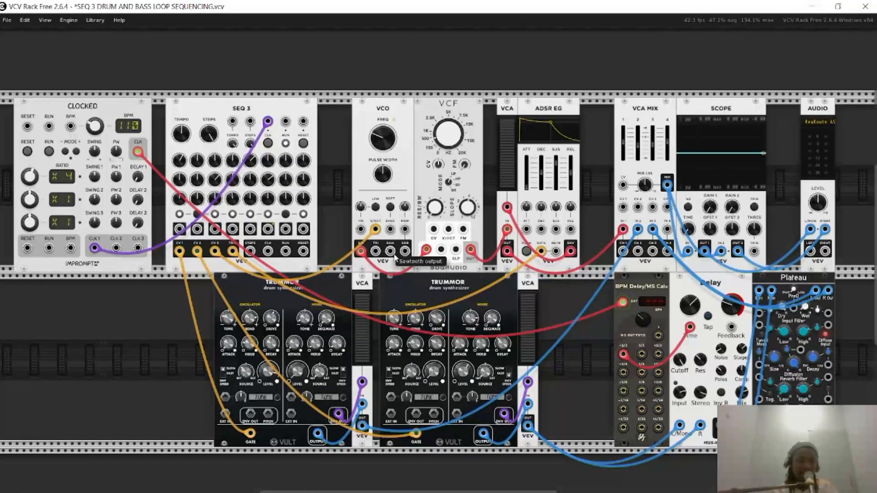
Play the complete drum and bass patch briefly, stop the clock, and examine its modules.
left_click(49, 151)
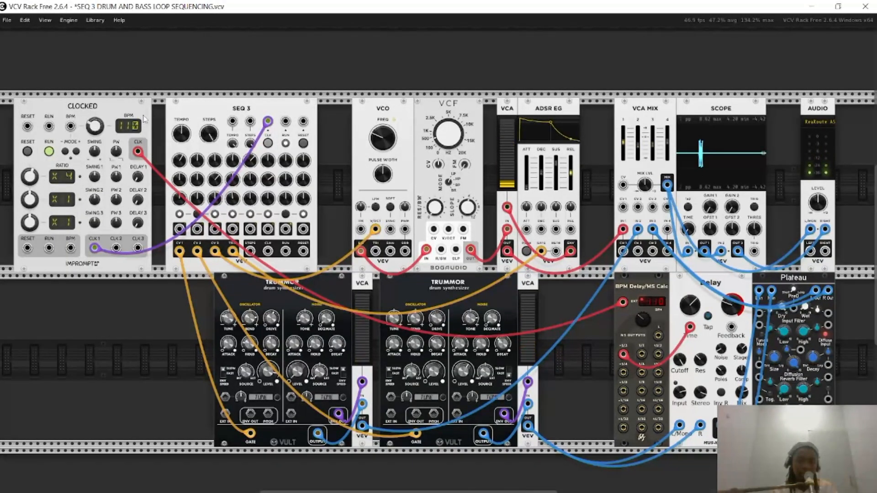
left_click(49, 151)
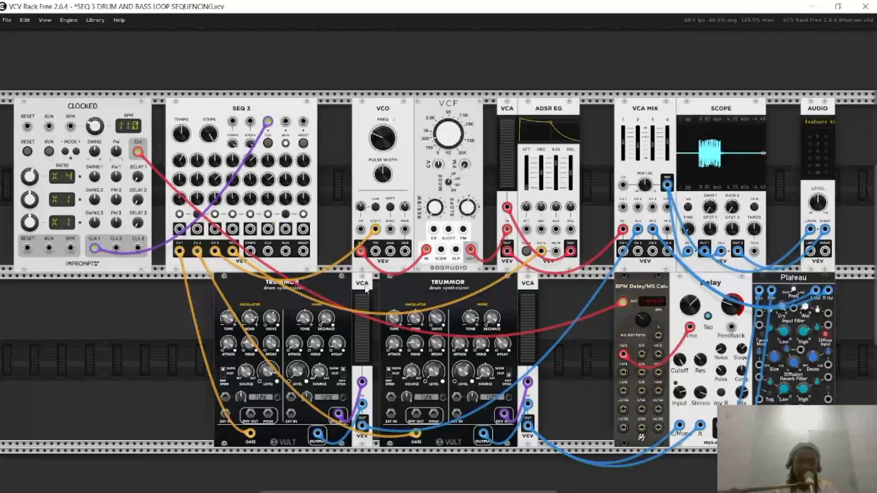
mouse_move(646, 322)
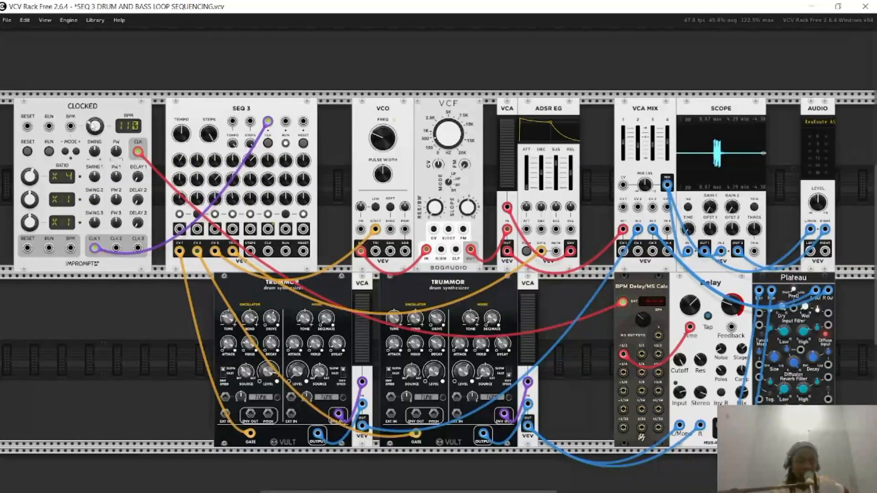
mouse_move(93, 126)
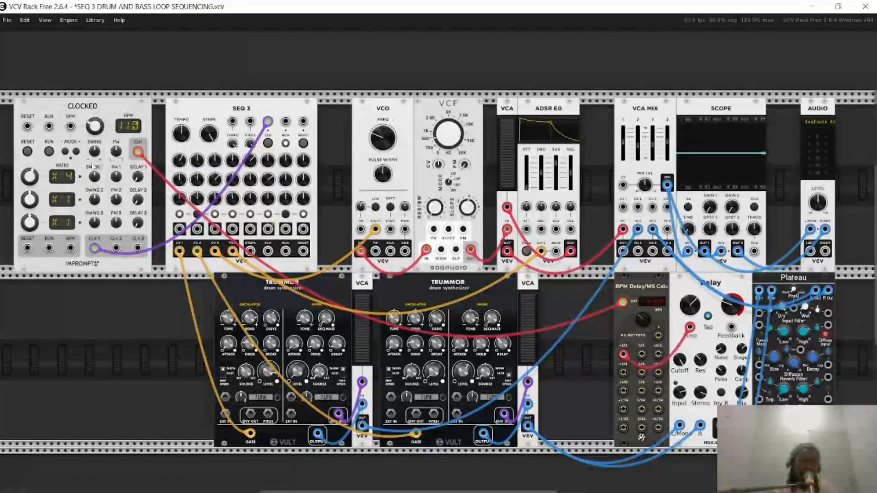
mouse_move(40, 183)
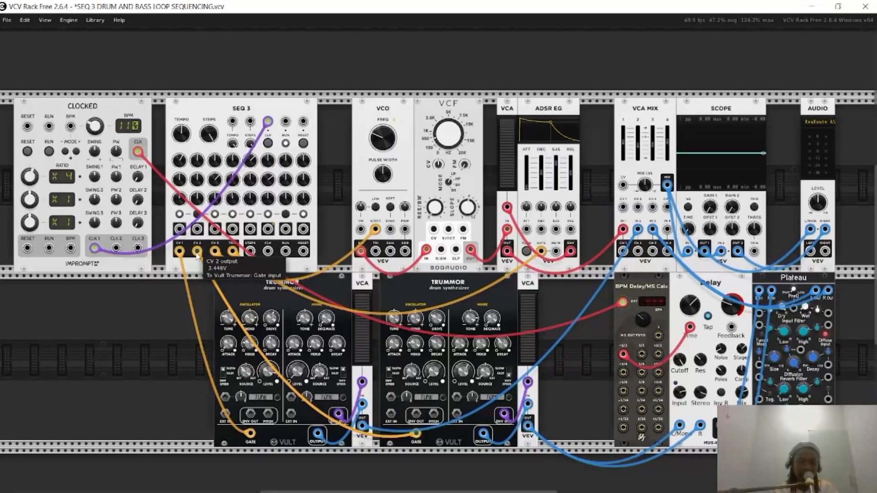
Disconnect the SEQ 3 CV 1 and CV 2 outputs from both Trummor gate inputs and move the VCO closer to SEQ 3.
left_click_drag(196, 252, 220, 192)
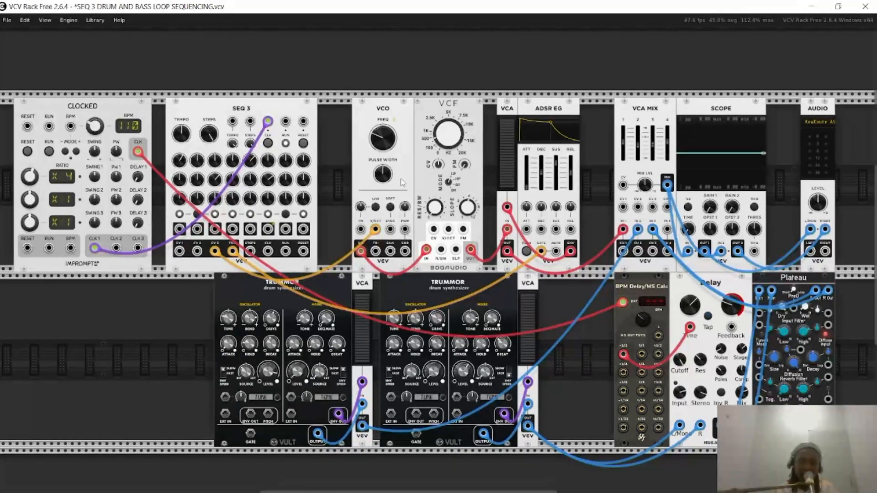
left_click_drag(402, 182, 380, 182)
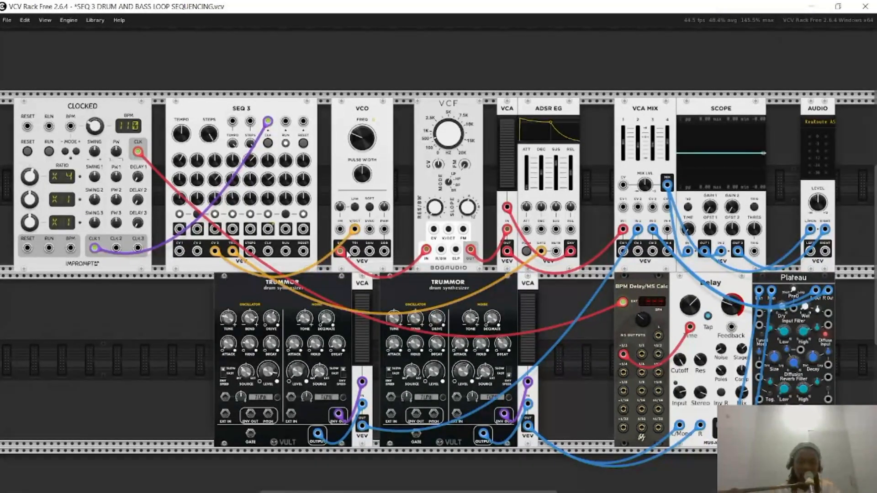
mouse_move(361, 136)
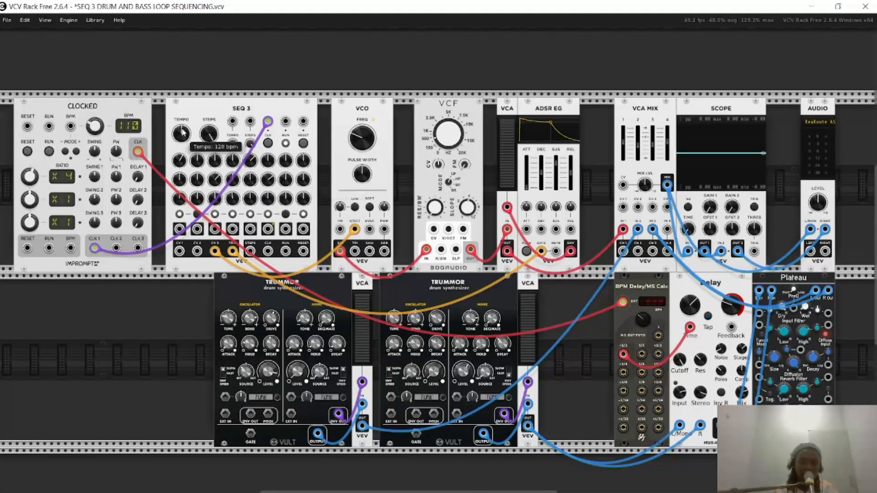
Start the clock and adjust the ADSR EG attack while the bass sequence plays.
left_click(48, 151)
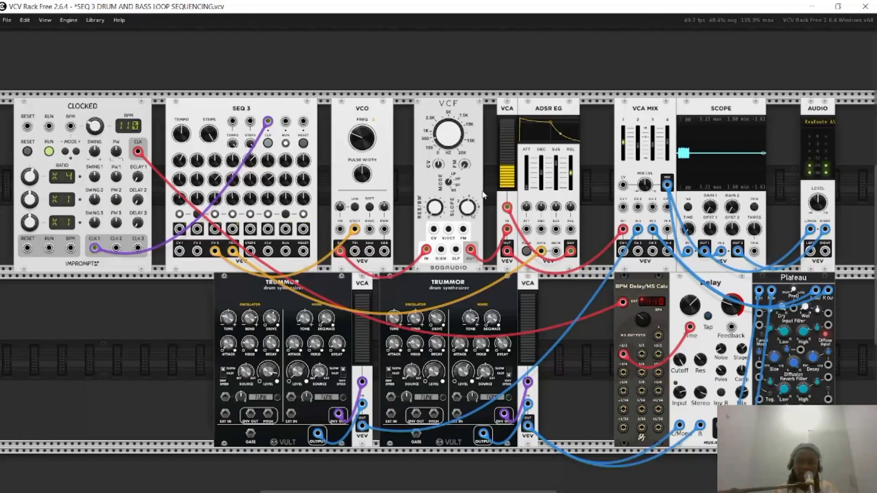
left_click_drag(527, 186, 527, 179)
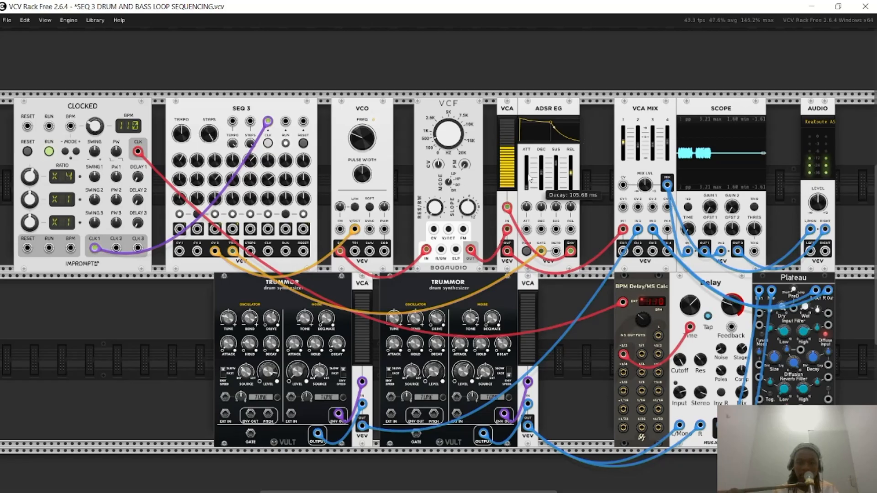
mouse_move(442, 136)
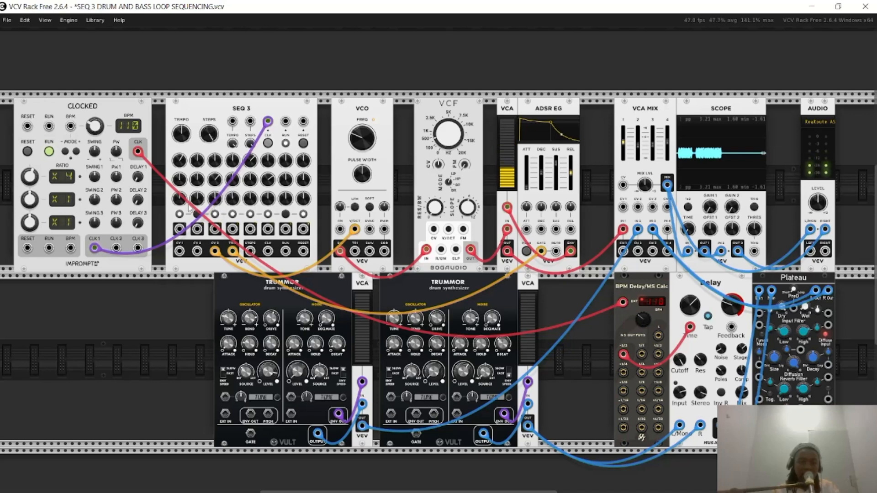
Raise CV 3 step 4 on SEQ 3 to 3.294 V, and turn it back down.
mouse_move(193, 207)
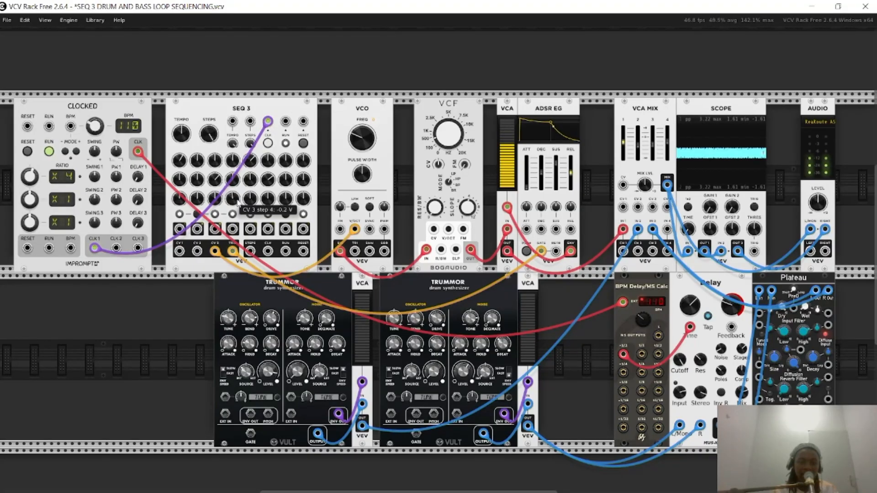
mouse_move(237, 205)
left_mouse_down()
mouse_move(236, 185)
mouse_move(243, 201)
left_mouse_up()
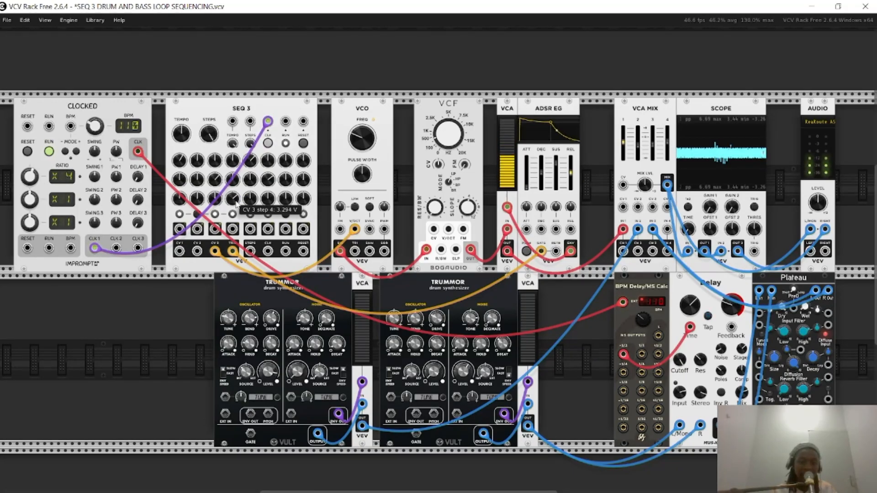
left_click_drag(236, 204, 236, 216)
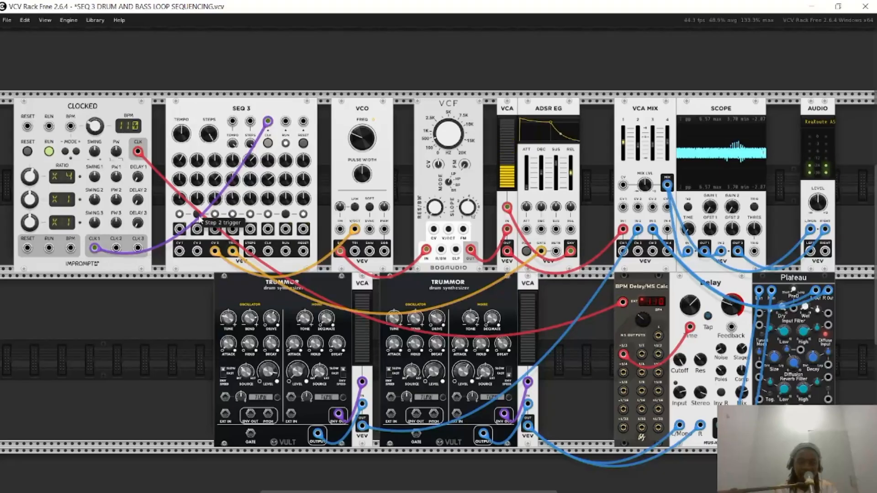
Turn off the SEQ 3 triggers for steps 5 and 6, and turn both on again.
left_click(250, 214)
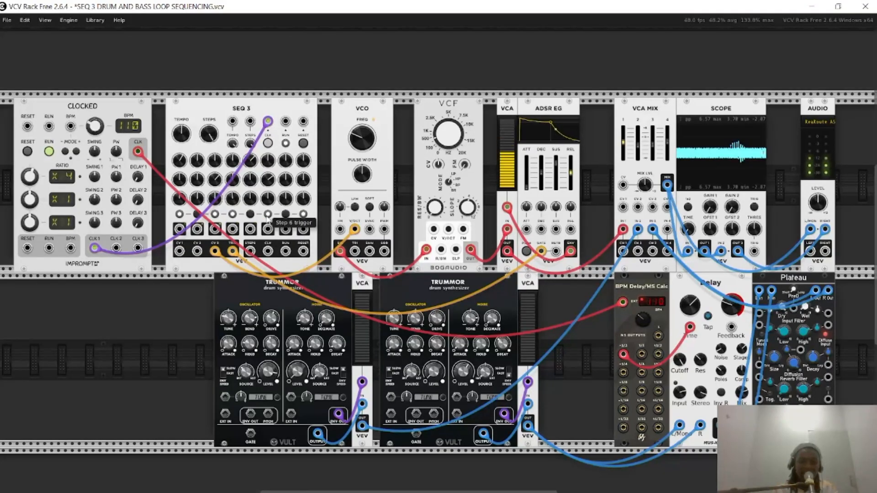
left_click(267, 214)
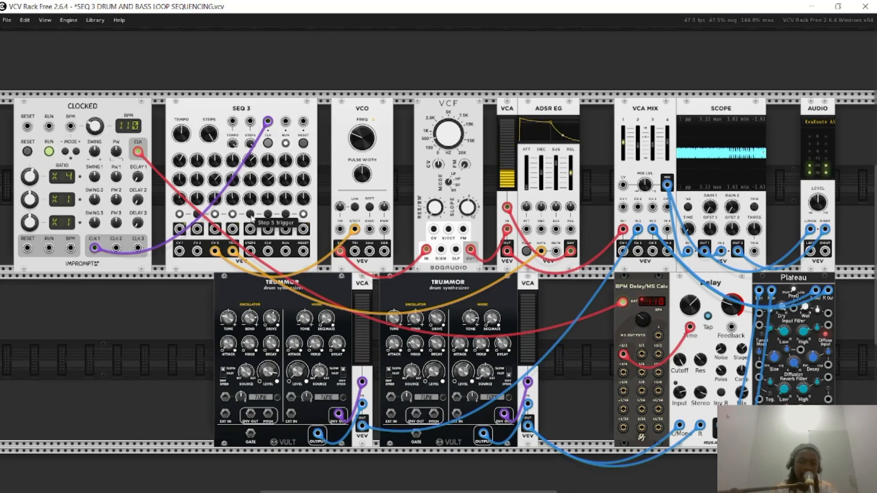
left_click(250, 213)
left_click(268, 214)
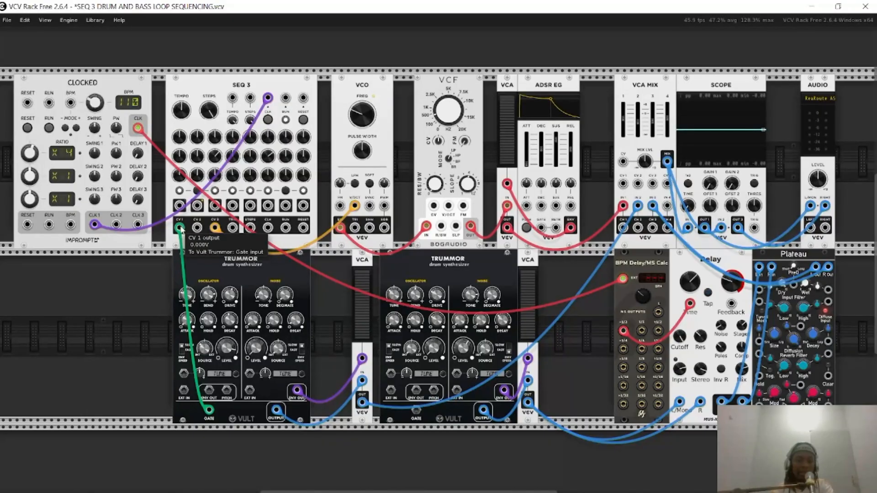
Start the clock and set CV 1 step 1 on SEQ 3 to 2 V to trigger the first Trummor.
left_click(48, 128)
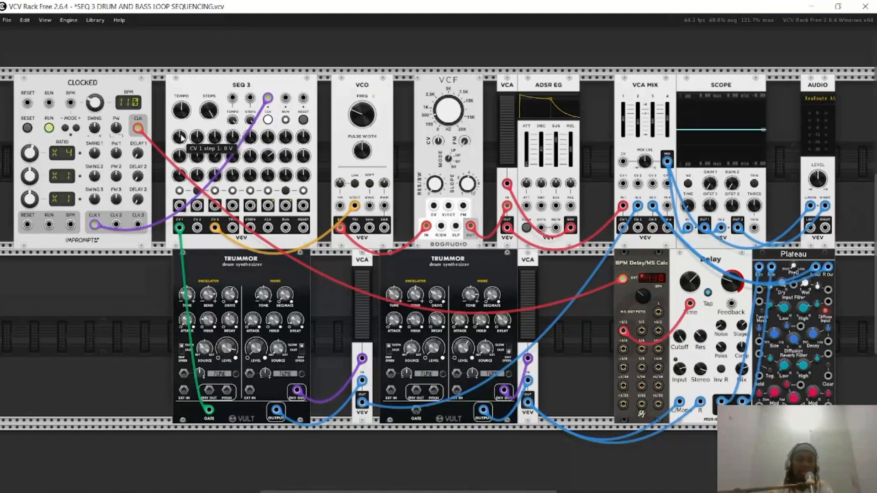
left_click_drag(181, 137, 181, 127)
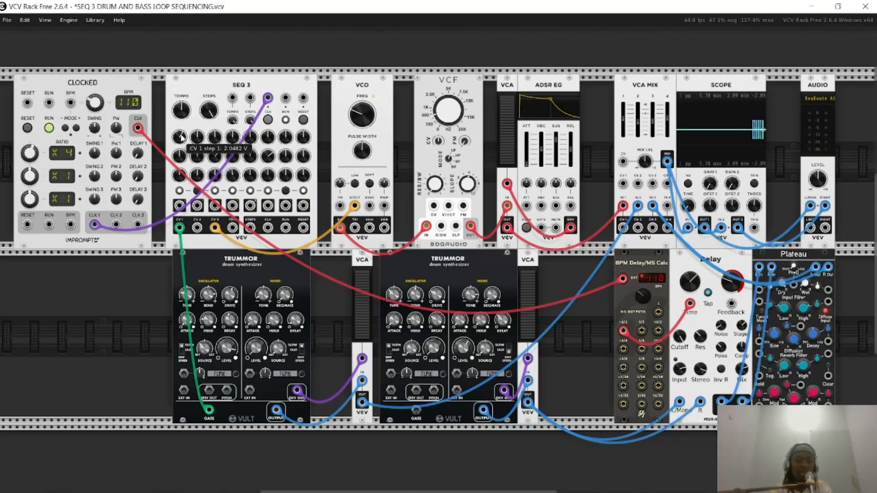
right_click(181, 136)
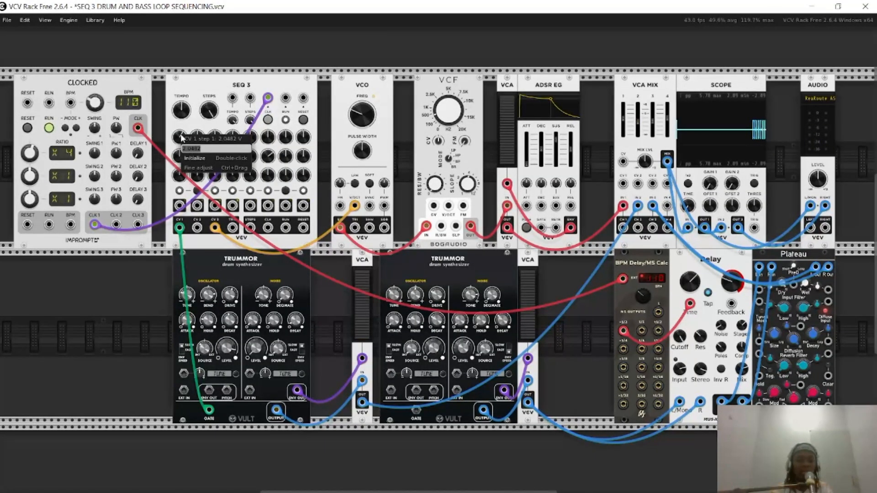
type("2")
key("Return")
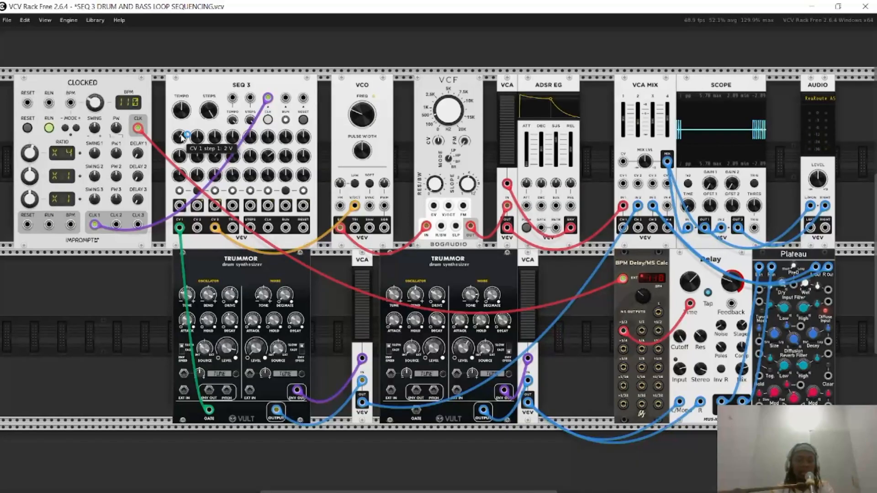
Try CV 1 step 1 on SEQ 3 at 10 V, and set it back to 2 V.
mouse_move(210, 413)
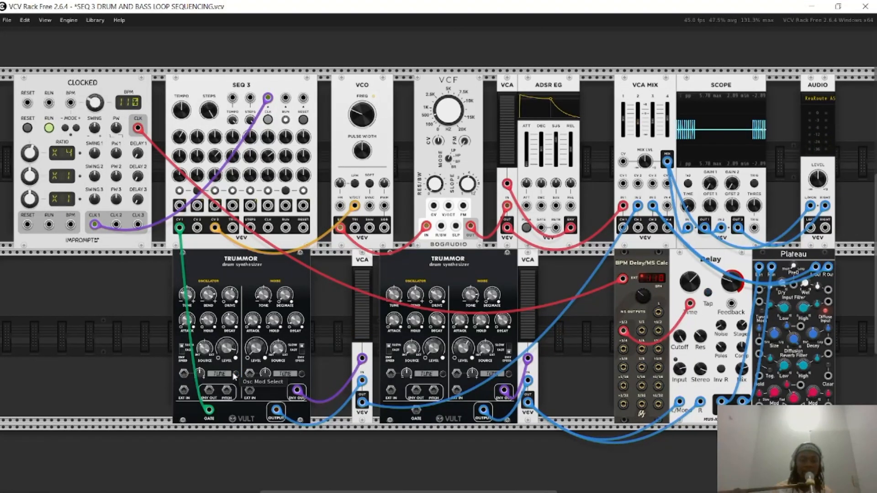
mouse_move(177, 138)
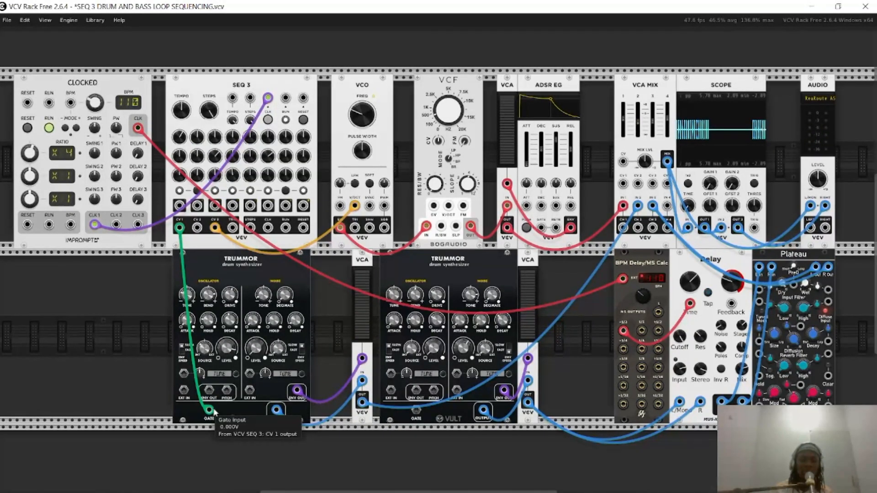
mouse_move(184, 229)
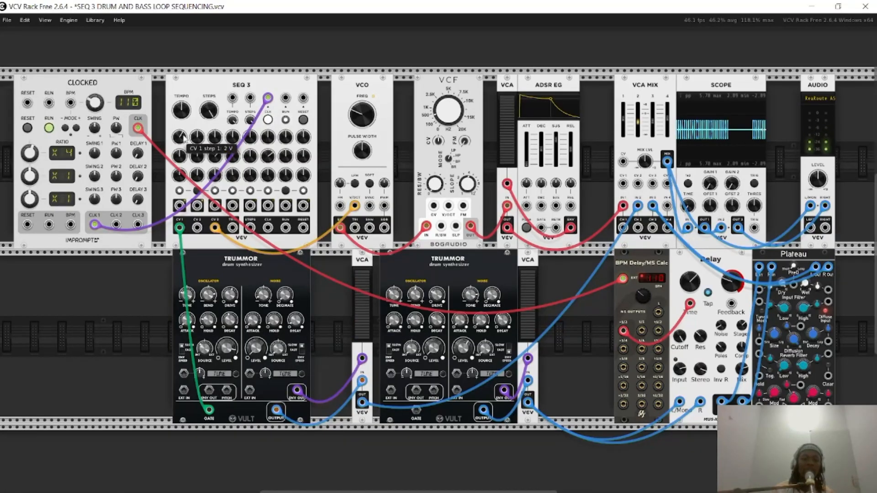
left_click_drag(184, 139, 183, 140)
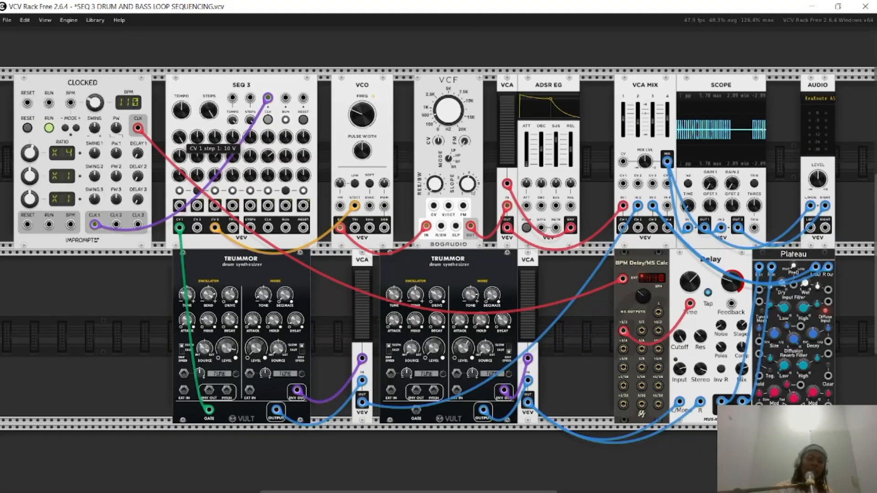
right_click(183, 138)
type("2")
key("Return")
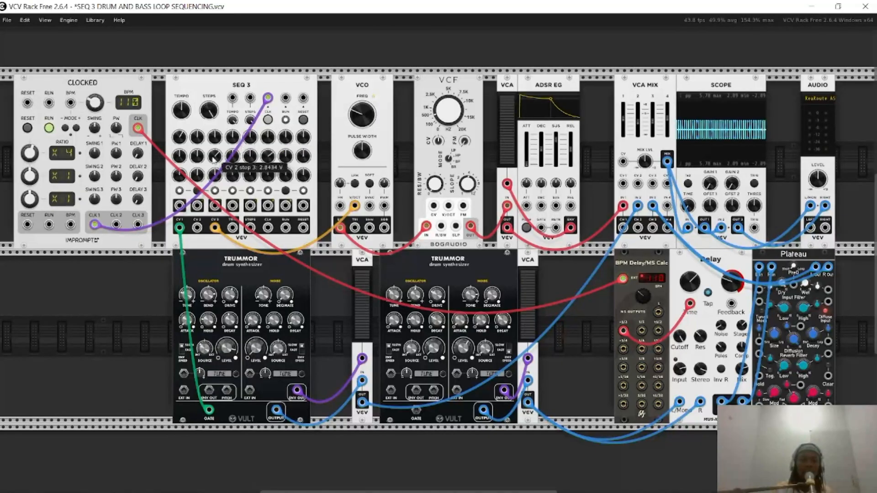
Enter a voltage for CV 1 step 5 on SEQ 3 to add a second drum hit.
right_click(251, 137)
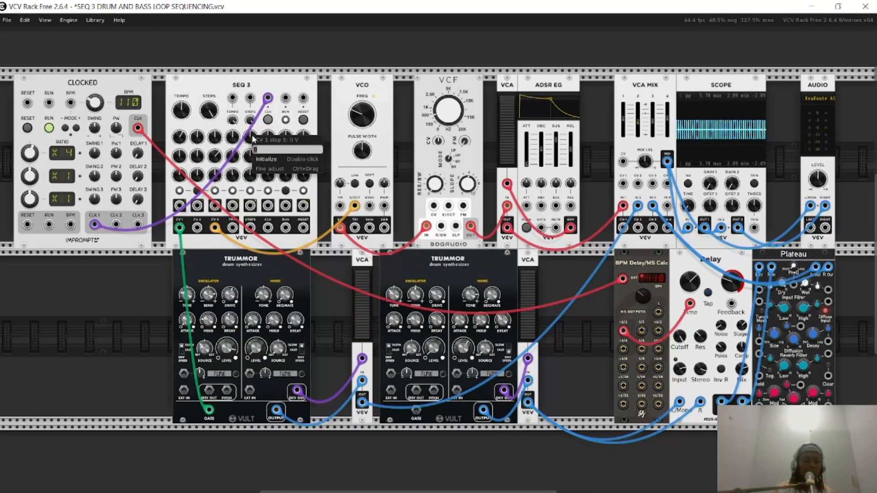
key("Return")
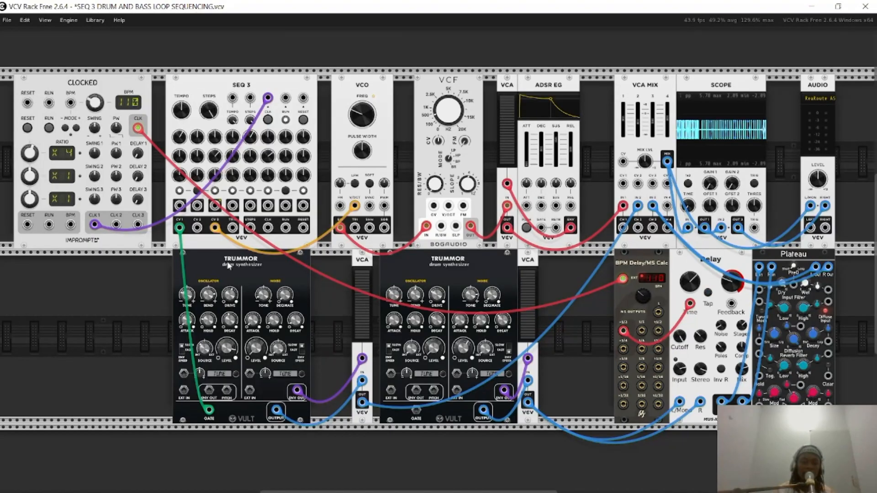
Move the first Trummor away from its VCA and examine its tune, bend, drive, attack, hold, decay and level controls.
left_click_drag(228, 265, 138, 275)
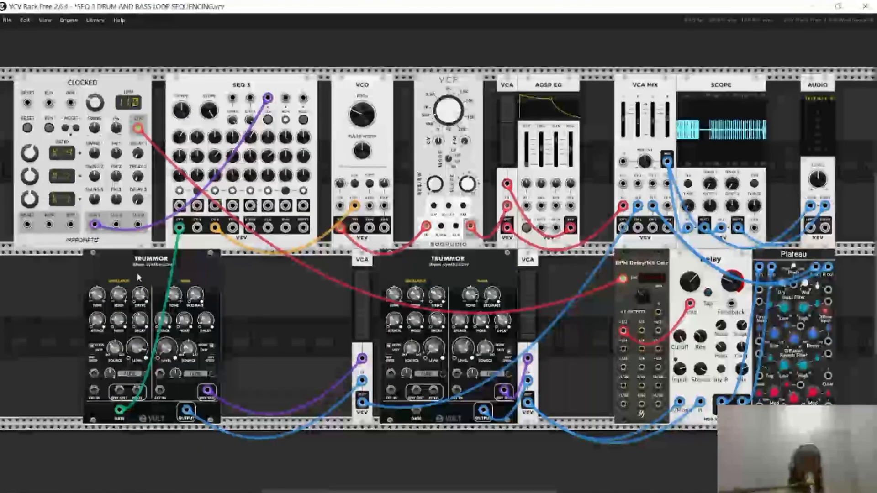
scroll(137, 273, "up", 4)
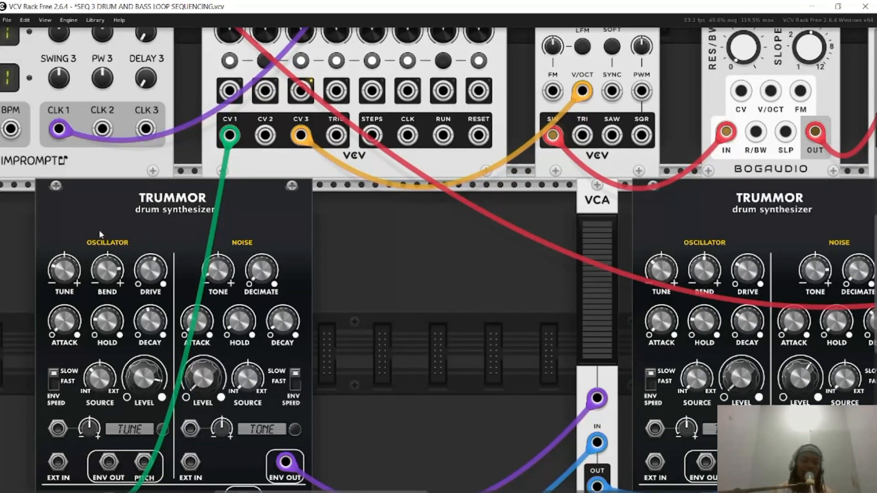
mouse_move(63, 285)
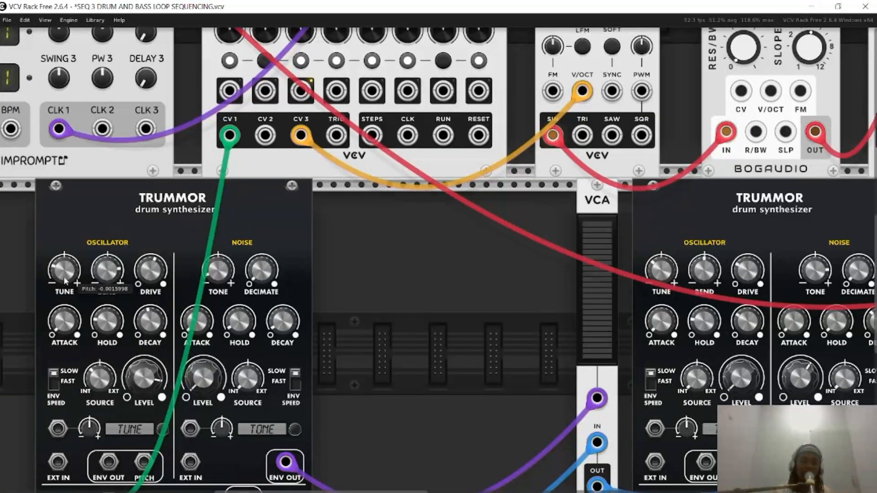
mouse_move(113, 273)
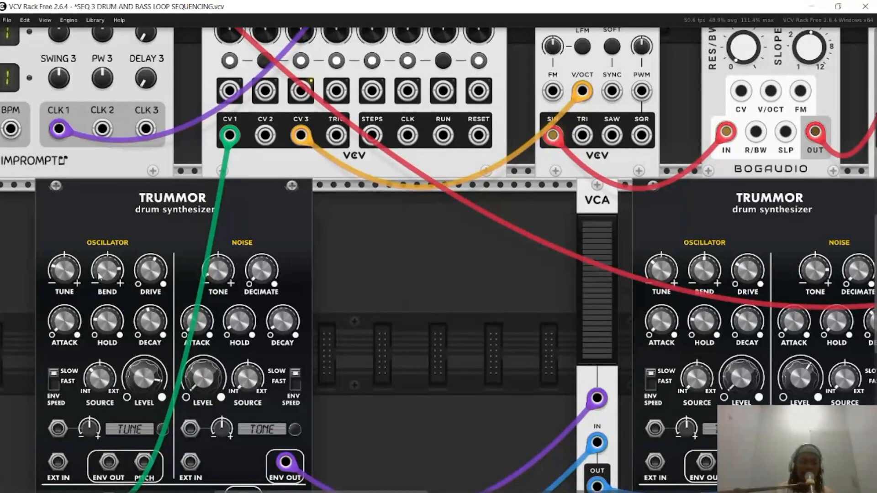
mouse_move(148, 271)
mouse_move(58, 320)
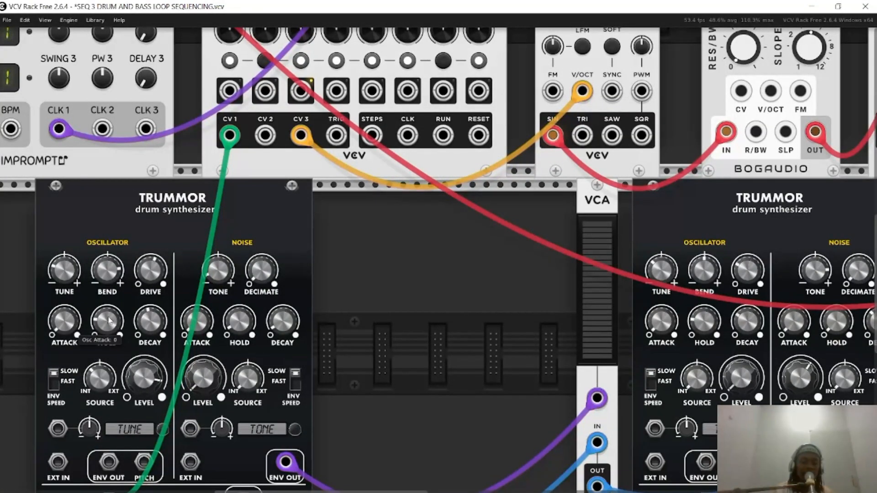
mouse_move(118, 326)
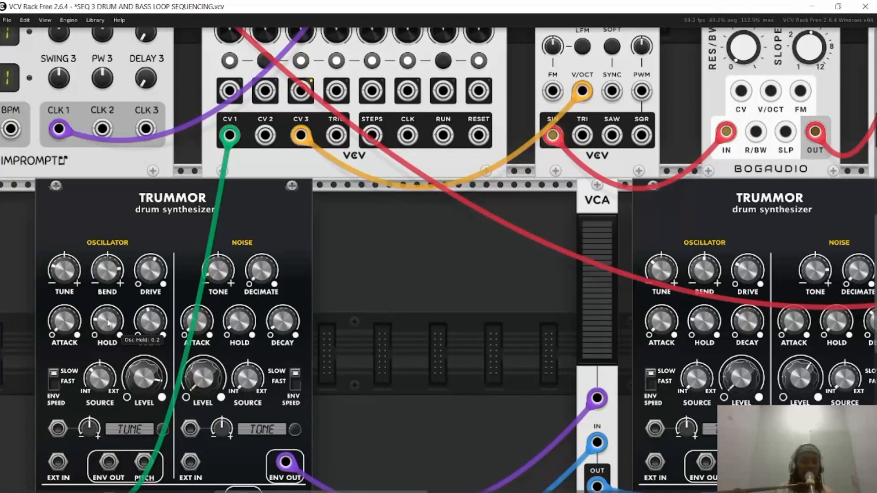
mouse_move(150, 319)
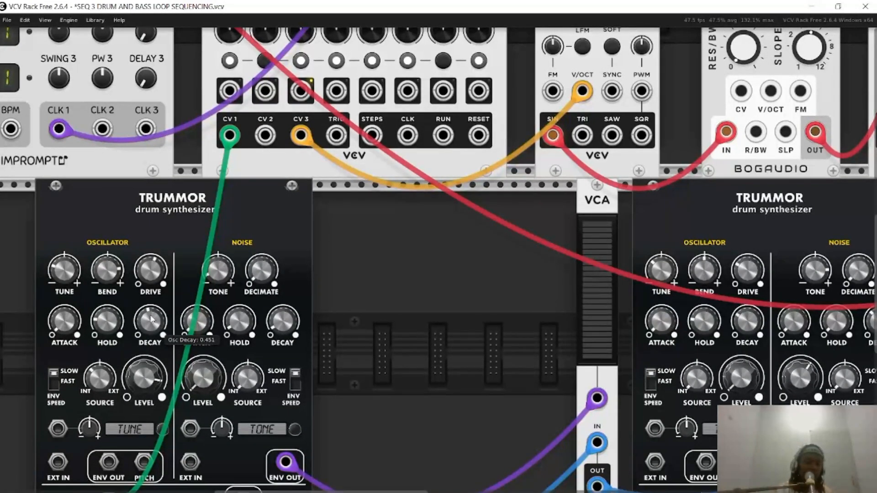
mouse_move(148, 391)
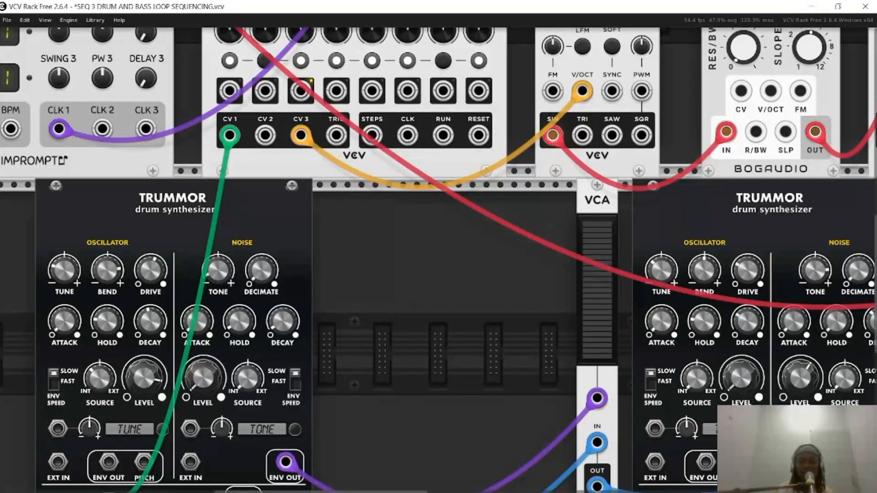
mouse_move(205, 377)
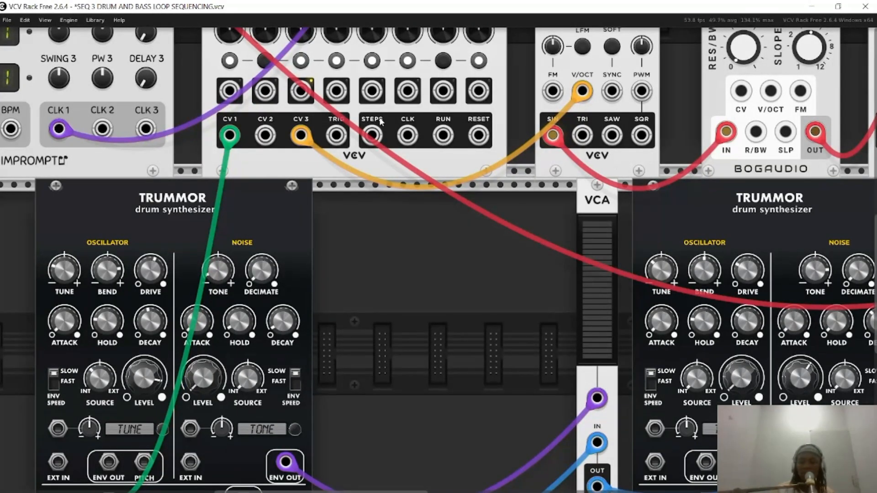
Move the first Trummor's VCA closer to that drum module.
scroll(323, 219, "down", 2)
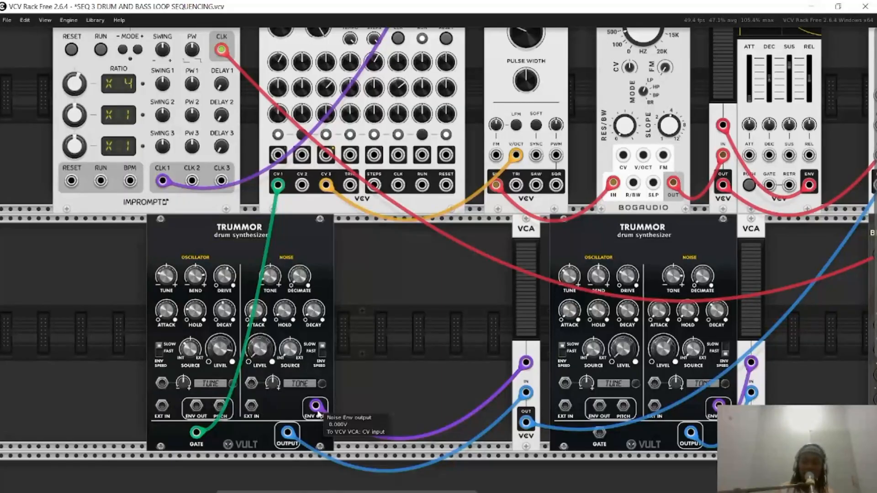
left_click_drag(525, 245, 422, 244)
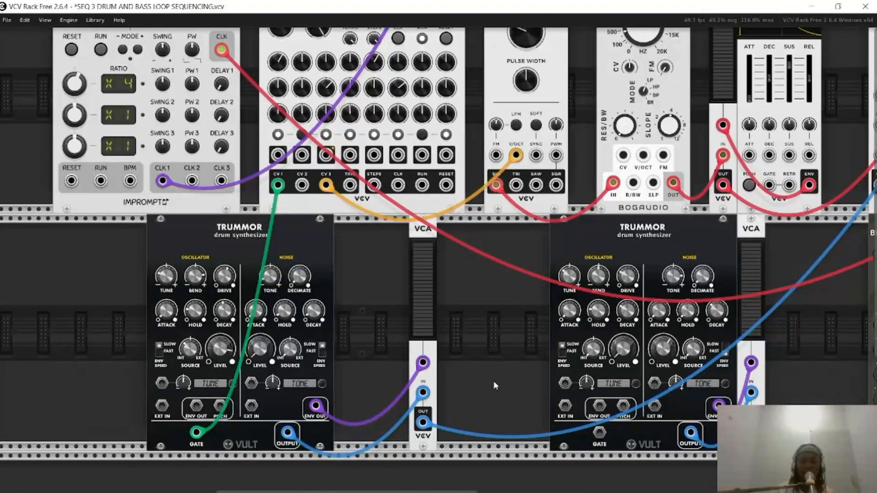
Start the clock, try the first Trummor's oscillator pitch at 0.2332, and reset it.
scroll(493, 380, "down", 3)
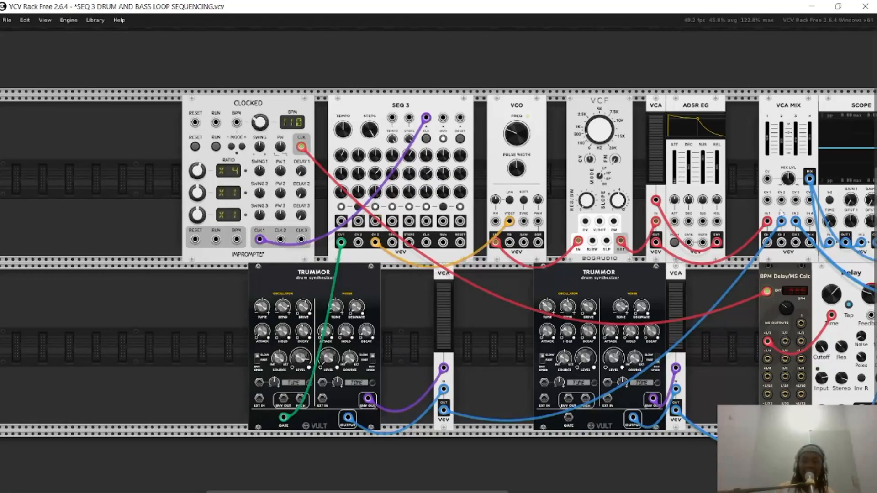
scroll(660, 171, "right", 3)
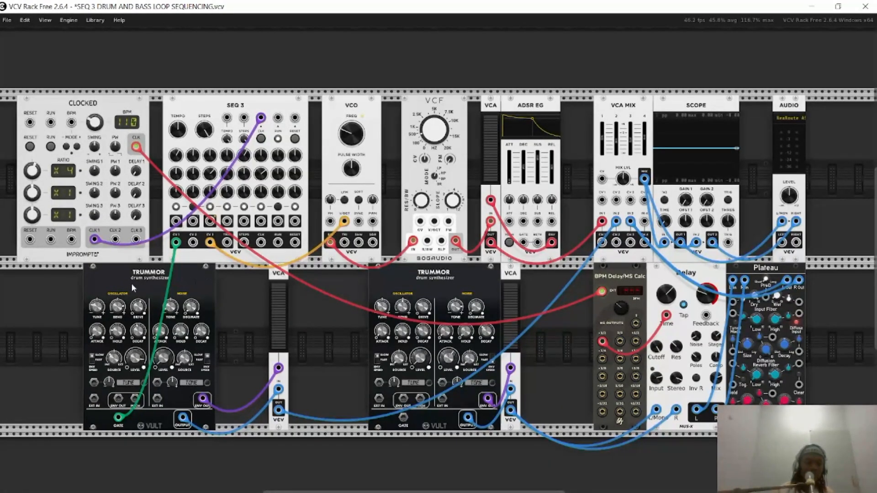
scroll(131, 283, "up", 2)
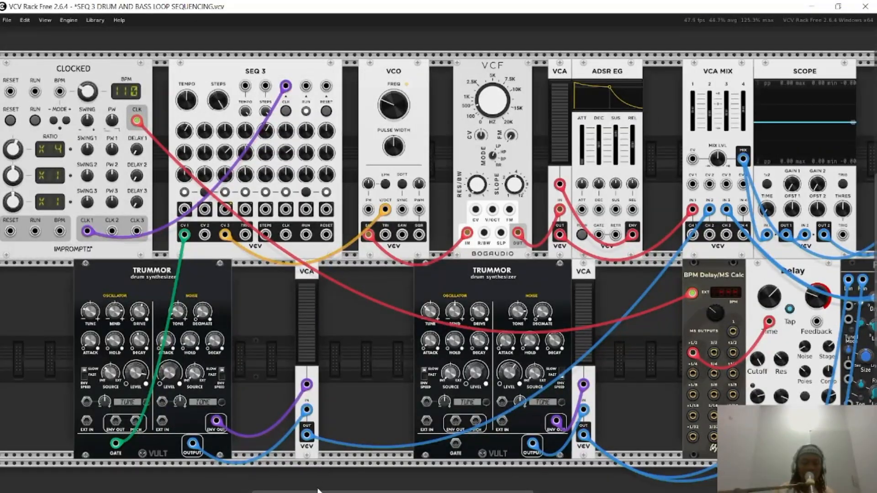
left_click_drag(318, 492, 310, 492)
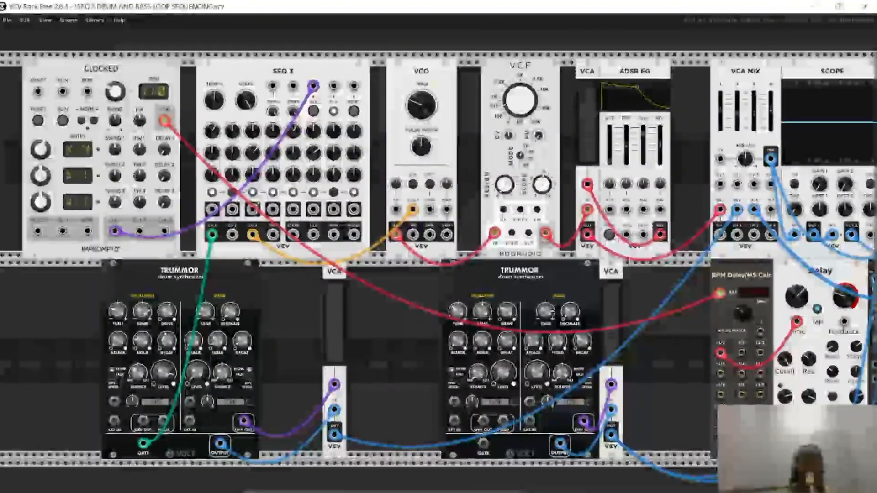
left_click(62, 120)
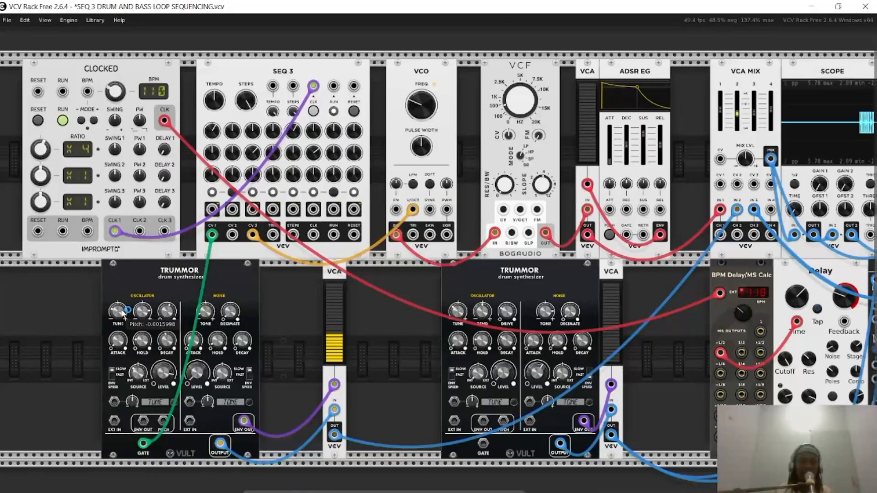
mouse_move(123, 313)
left_mouse_down()
mouse_move(123, 304)
mouse_move(123, 314)
left_mouse_up()
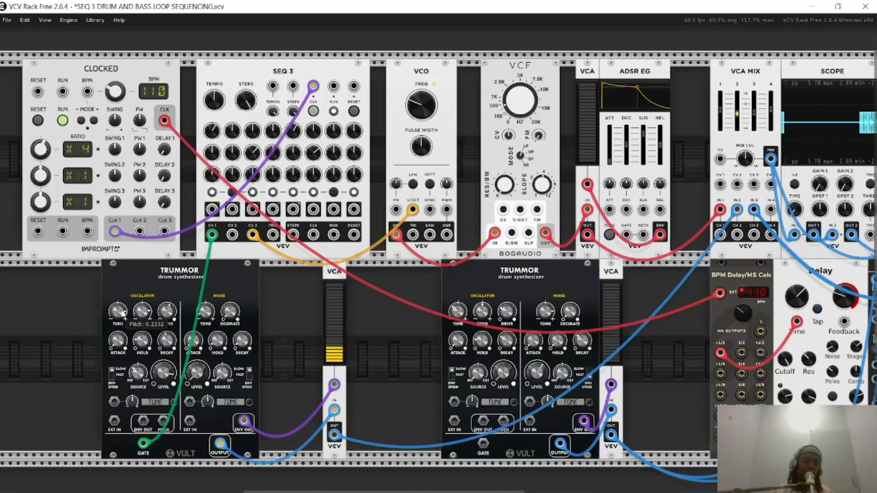
double_click(122, 313)
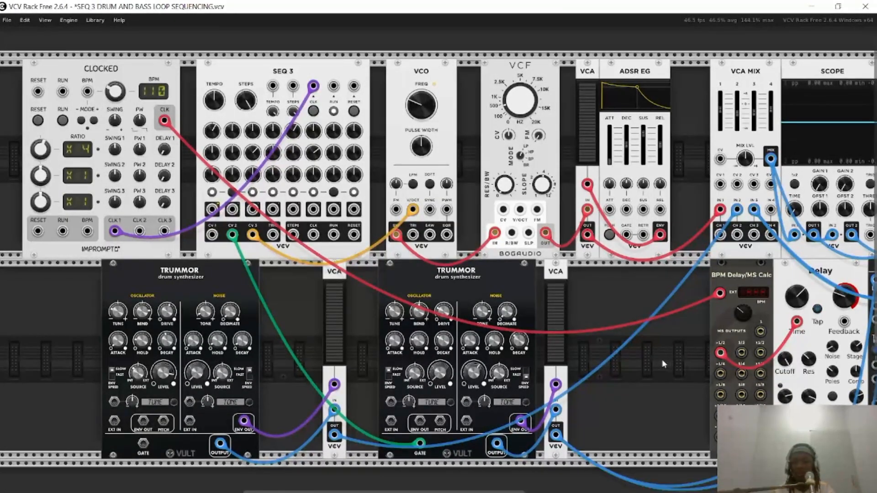
Select the BPM Delay/MS Calc, Delay and Plateau modules together and move them closer to the second Trummor's VCA.
left_click_drag(662, 359, 854, 339)
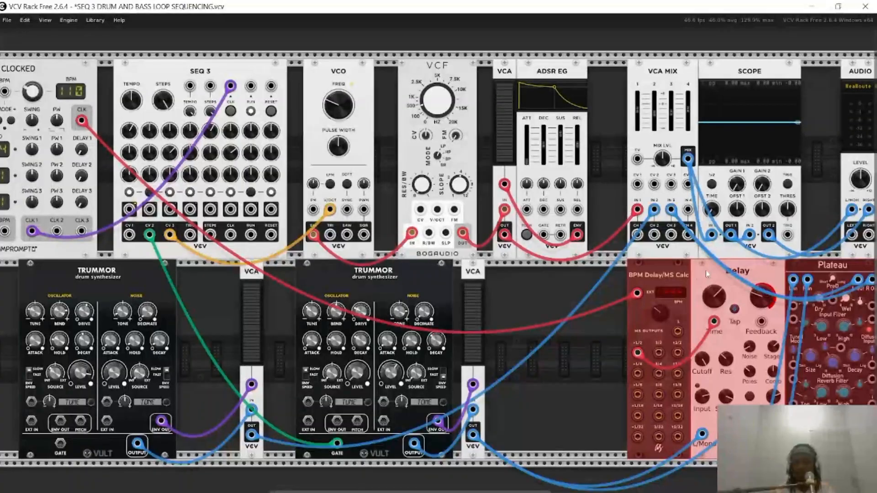
left_click_drag(706, 273, 620, 274)
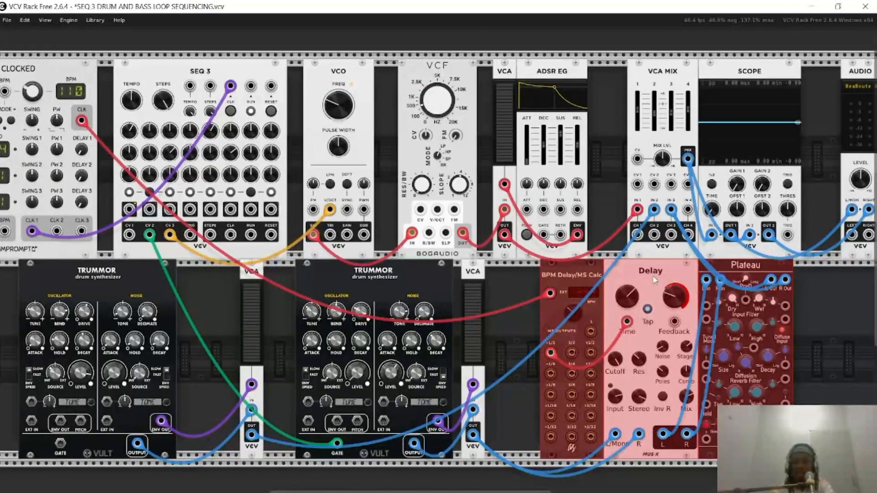
left_click(519, 401)
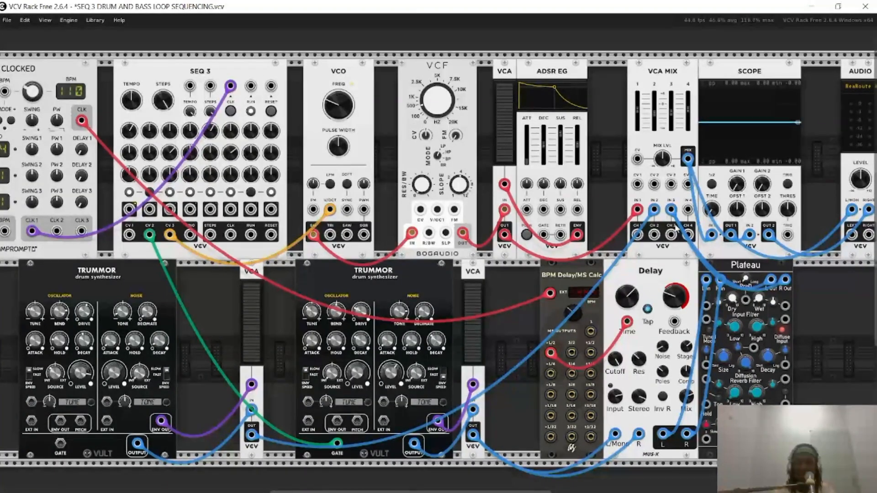
Unplug Plateau from VCA MIX input 3 and reroute the second Trummor's VCA output there, removing both of its Delay connections.
mouse_move(671, 217)
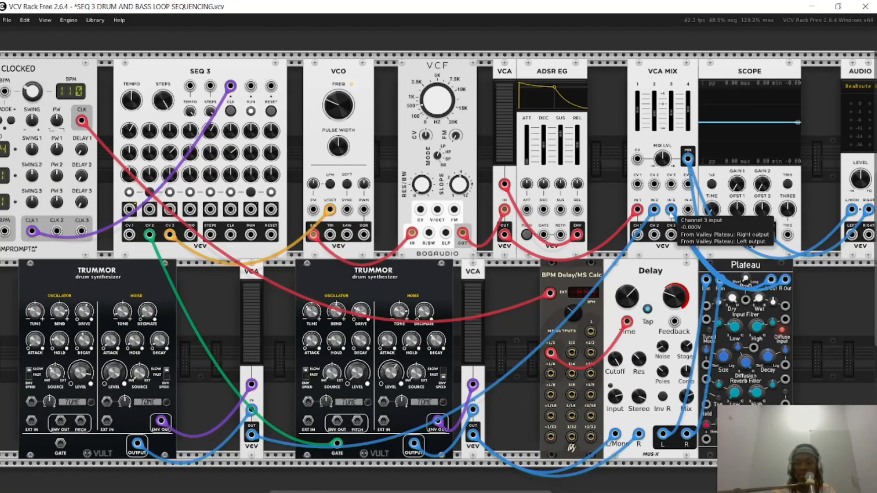
left_click_drag(670, 213, 660, 415)
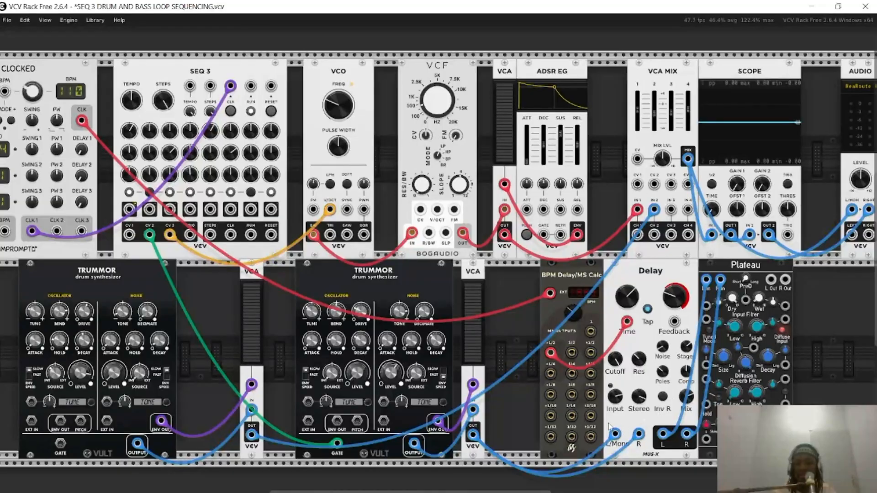
mouse_move(615, 432)
left_click_drag(614, 432, 671, 210)
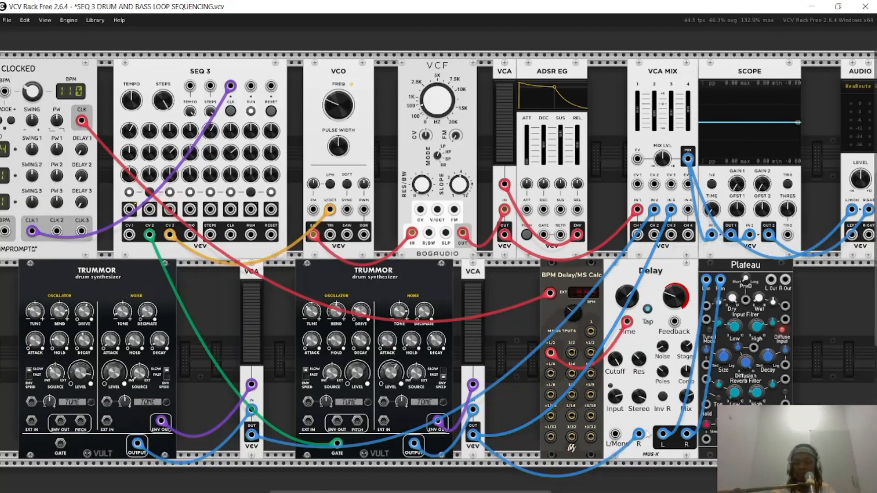
left_click_drag(639, 434, 578, 465)
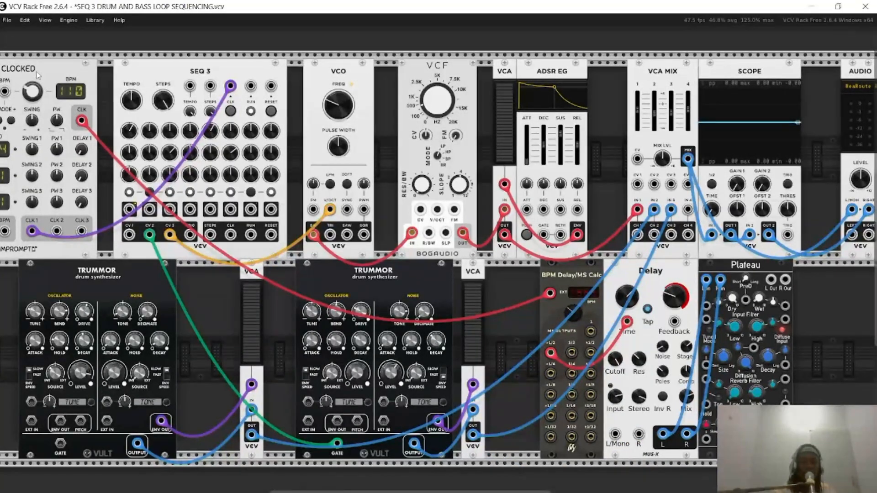
Move CLOCKED flush against SEQ 3.
left_click_drag(38, 76, 53, 76)
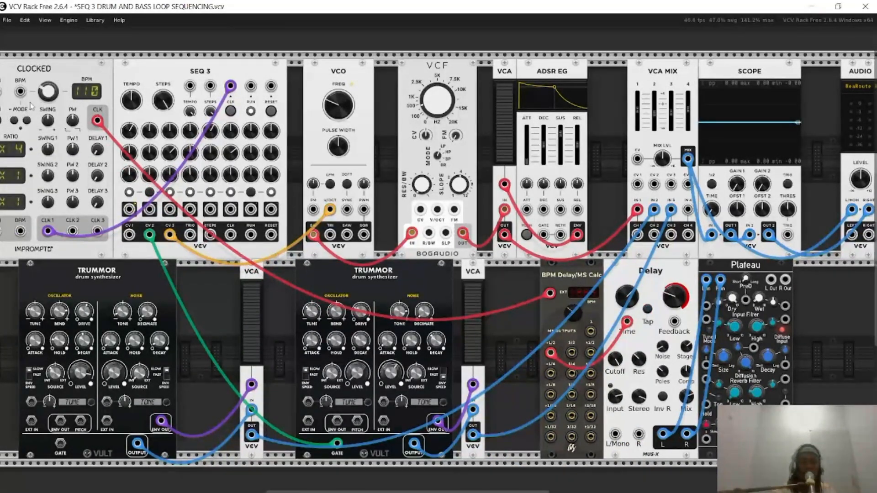
scroll(46, 119, "left", 3)
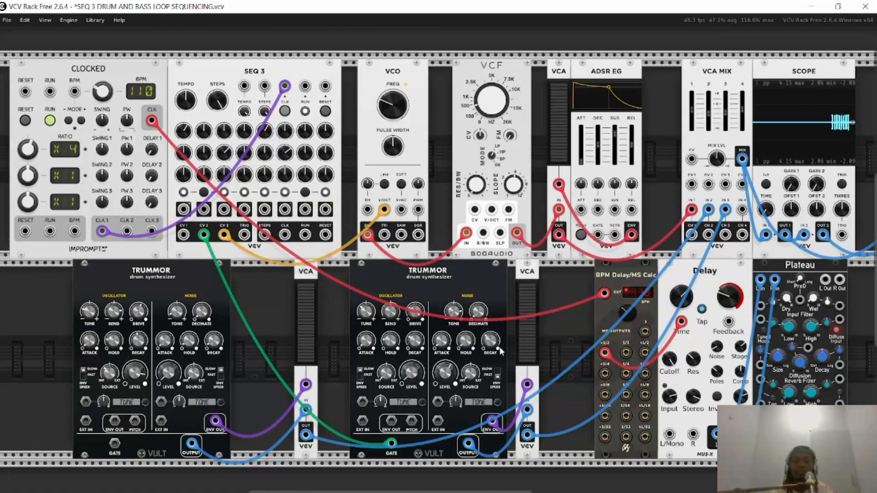
Try the second Trummor's noise decay at 0.556 and its noise tone at 1, undoing each change.
left_click_drag(441, 347, 441, 347)
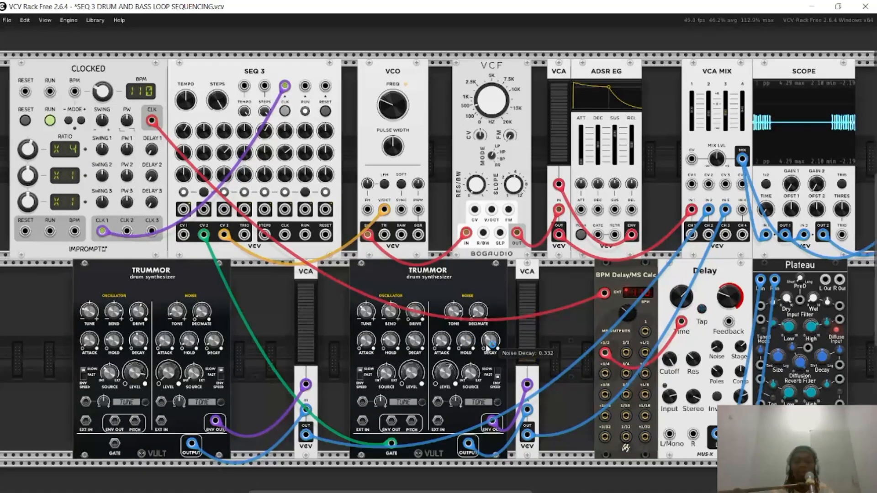
left_click_drag(487, 348, 487, 347)
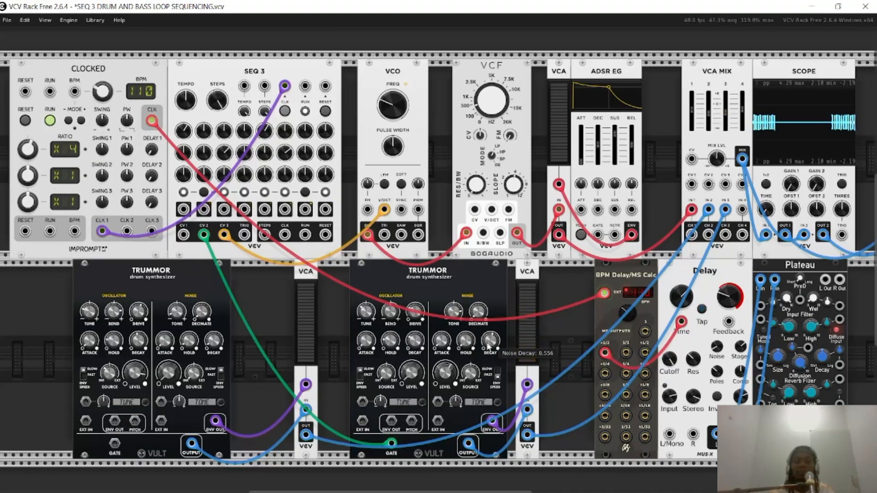
key("ctrl+z")
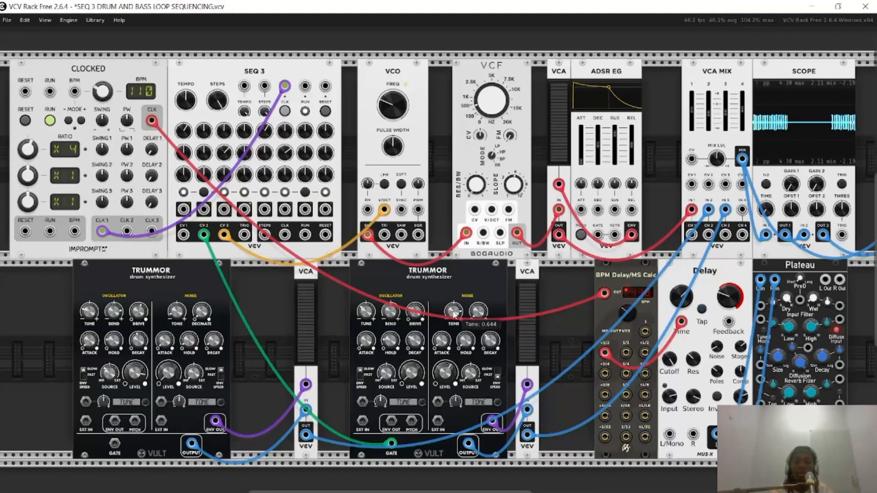
left_click_drag(453, 315, 453, 292)
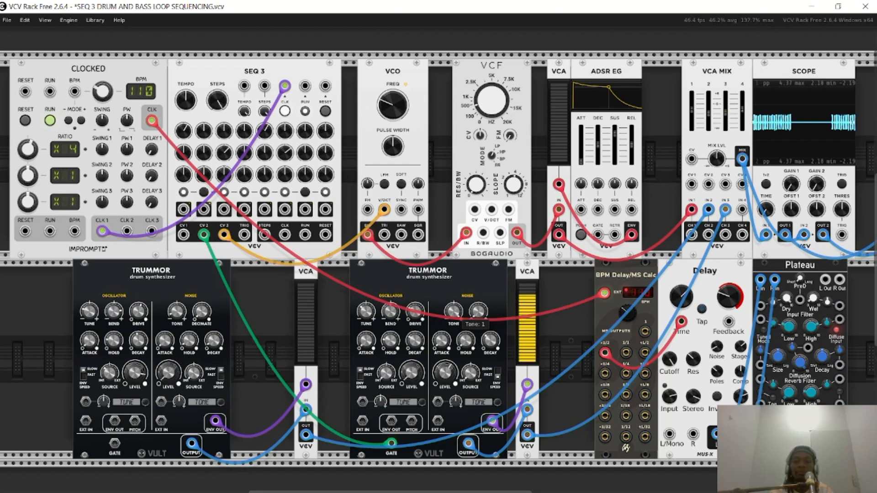
key("ctrl+z")
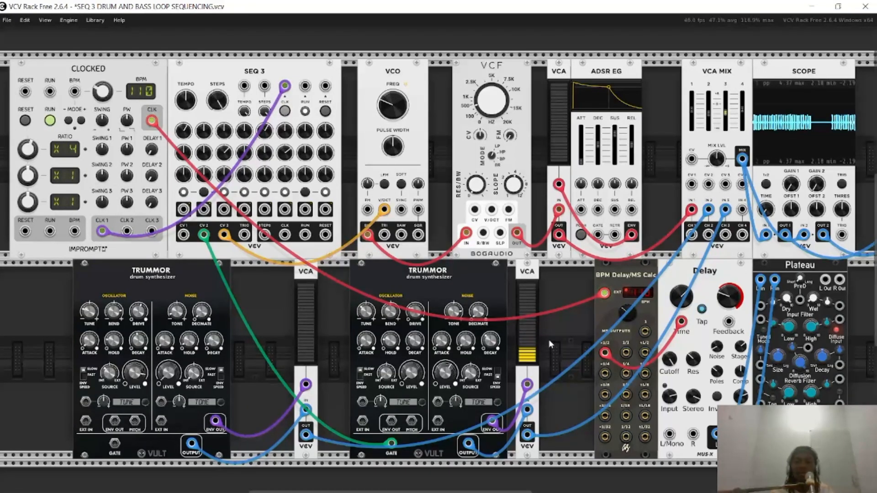
Reroute the second Trummor's VCA output from VCA MIX input 3 to the Delay's L/Mono and R inputs.
left_click_drag(858, 325, 595, 338)
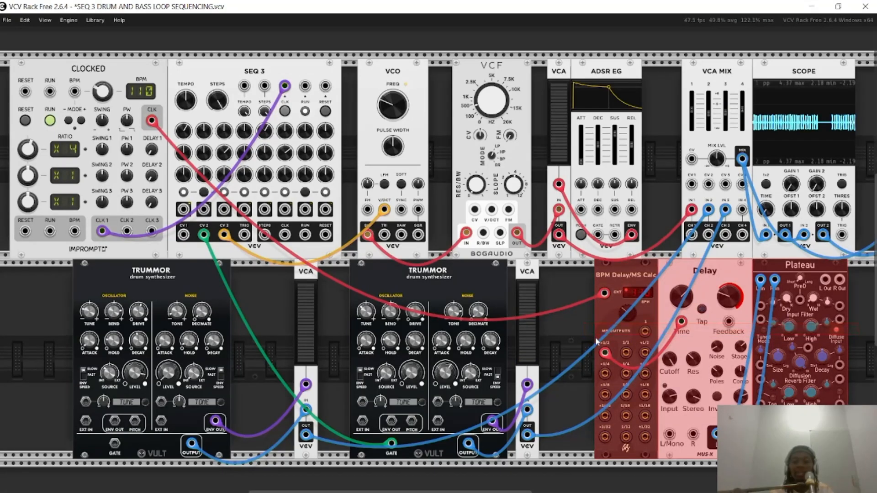
left_click(850, 319)
left_click_drag(725, 209, 669, 434)
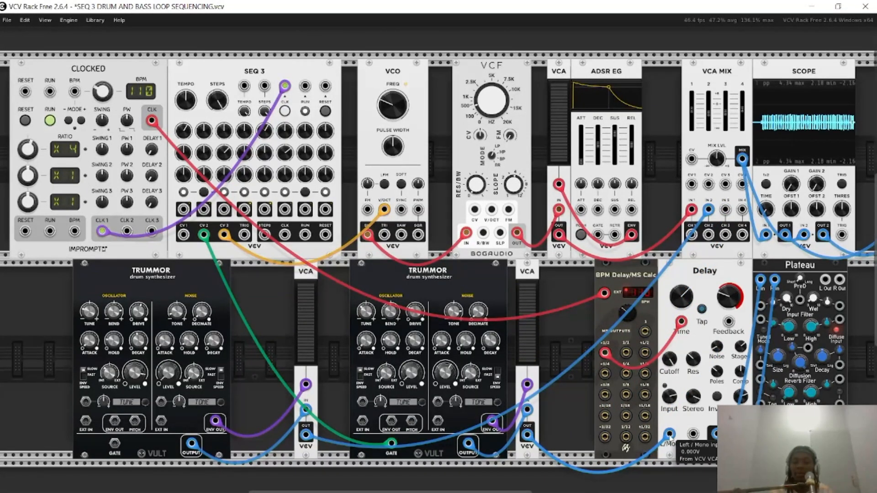
left_click_drag(669, 435, 693, 435)
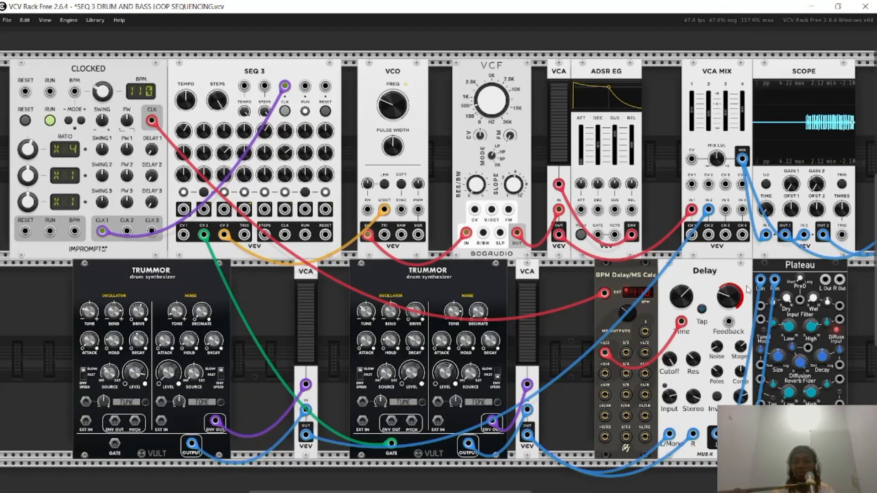
left_click(825, 281)
left_click(825, 281)
left_click(825, 282)
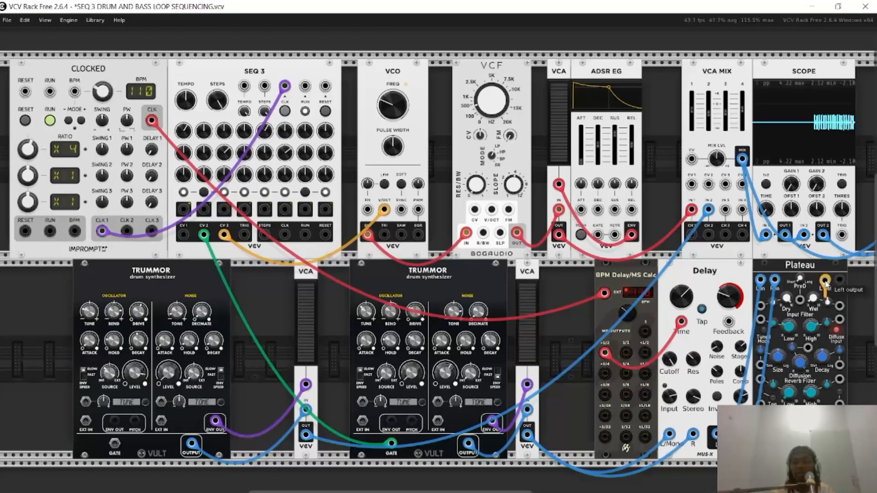
left_click(825, 282)
left_click_drag(825, 281, 725, 210)
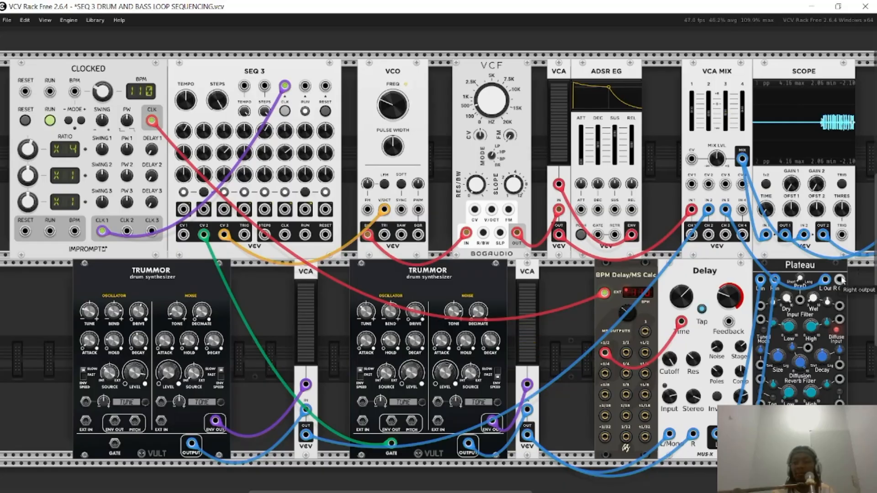
mouse_move(840, 281)
left_mouse_down()
mouse_move(733, 219)
mouse_move(816, 258)
mouse_move(839, 284)
left_mouse_up()
left_click_drag(839, 283, 839, 292)
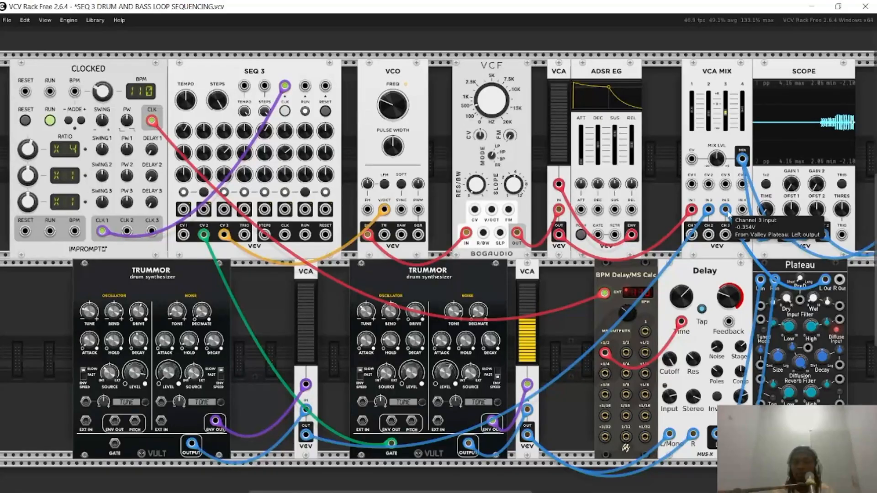
left_click_drag(725, 210, 723, 279)
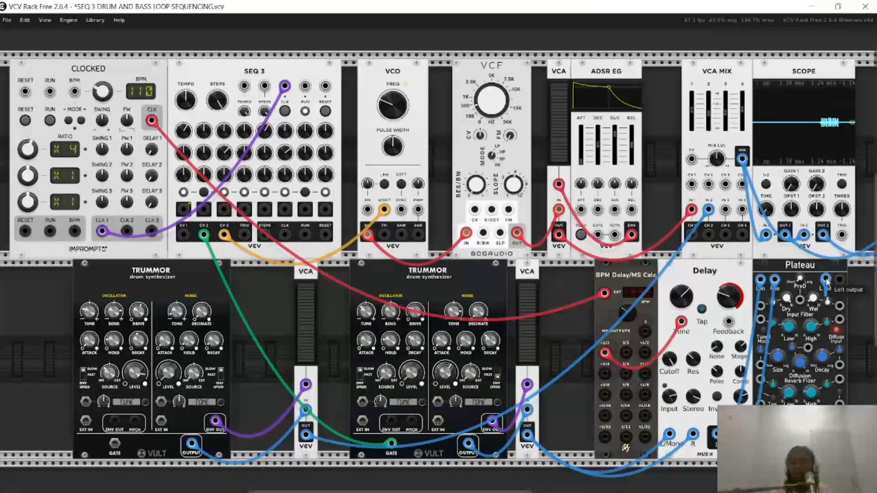
Connect Plateau's left and right outputs to the VCA MIX channel 3 input.
left_click_drag(825, 279, 726, 210)
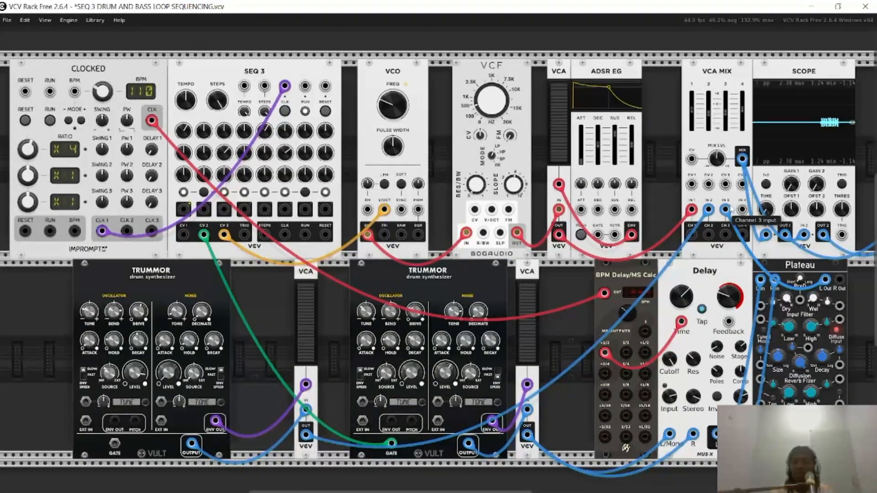
mouse_move(839, 281)
left_mouse_down()
mouse_move(839, 292)
mouse_move(839, 284)
left_mouse_up()
left_click(839, 283)
left_click(839, 284)
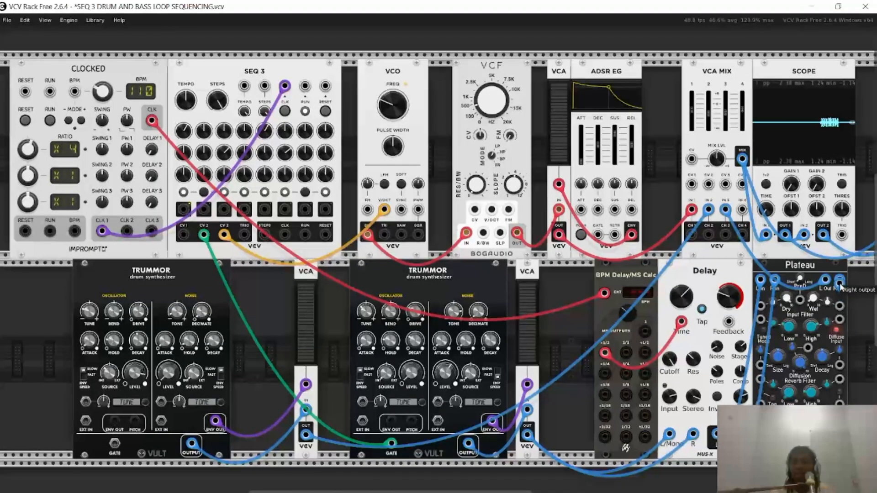
left_click_drag(840, 282, 727, 209)
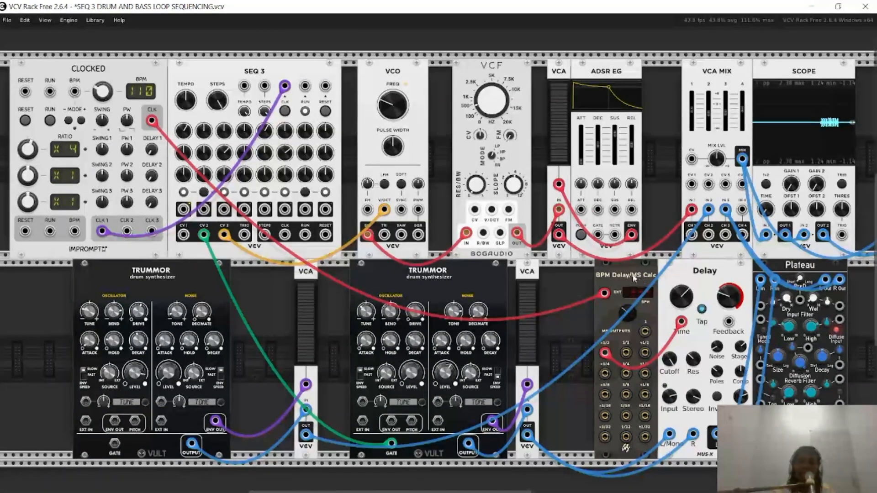
Move BPM Delay/MS Calc away from Delay, and briefly run CLOCKED to hear the second Trummor through the effects.
mouse_move(634, 277)
left_mouse_down()
mouse_move(615, 278)
mouse_move(624, 275)
mouse_move(615, 291)
mouse_move(630, 294)
mouse_move(627, 276)
left_mouse_up()
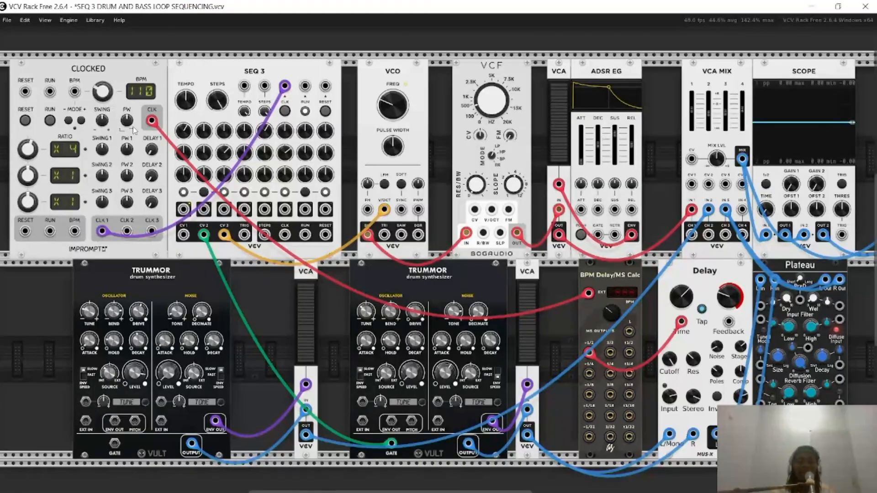
left_click(49, 120)
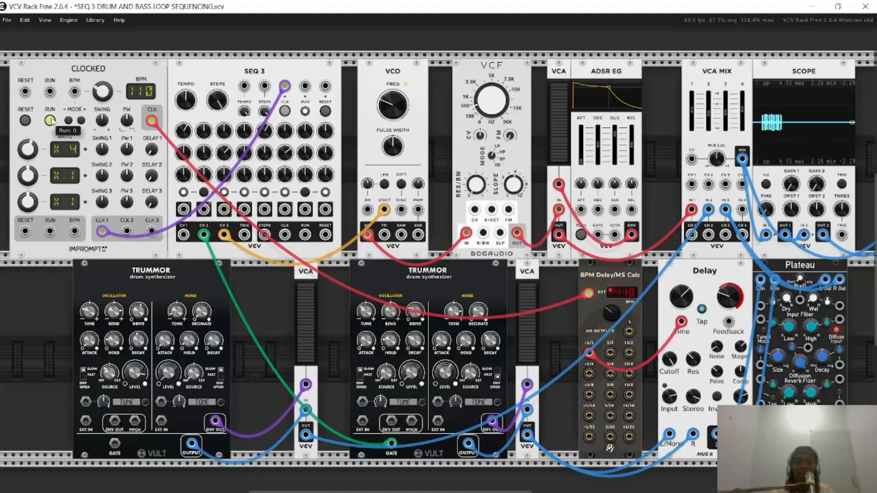
left_click(51, 120)
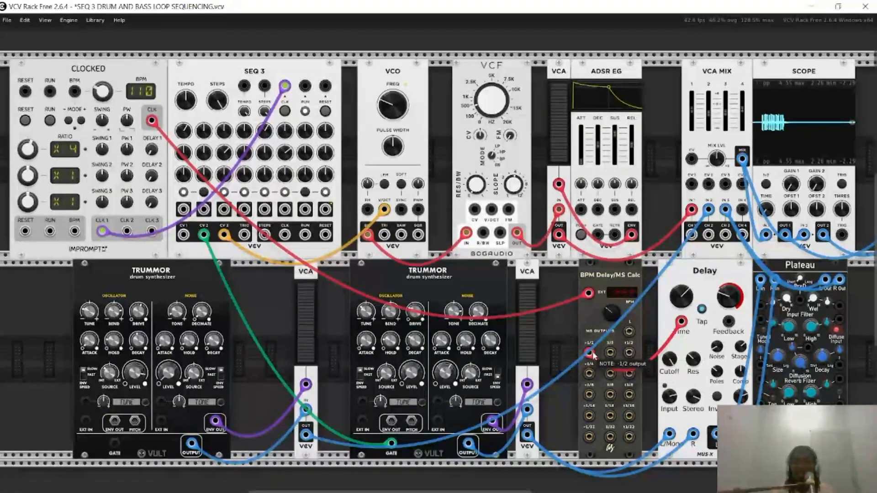
Unplug BPM Delay/MS Calc from Delay's time CV input, start CLOCKED, and reconnect the input to the -1/2 note output.
left_click_drag(589, 352, 703, 363)
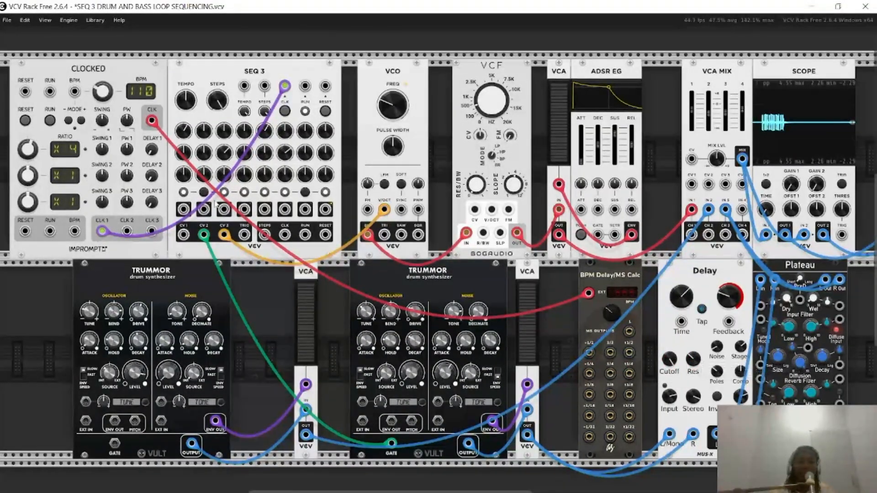
left_click(50, 121)
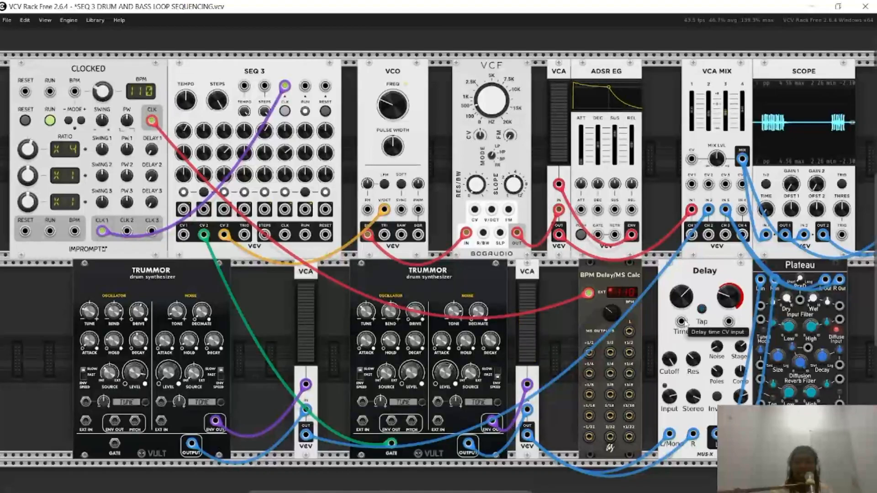
left_click_drag(683, 322, 590, 355)
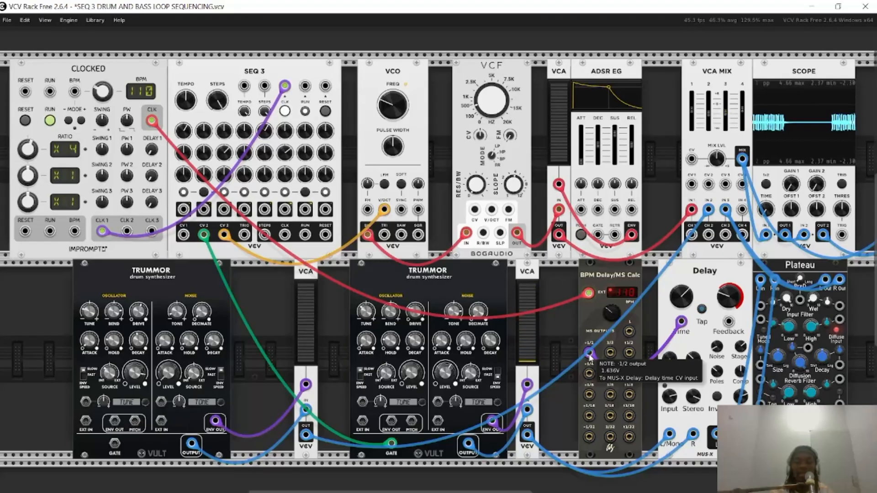
Try the 1, 1/2 and 1/4 note outputs as Delay's time CV source, returning the cable to the -1/2 output.
left_click_drag(589, 353, 629, 332)
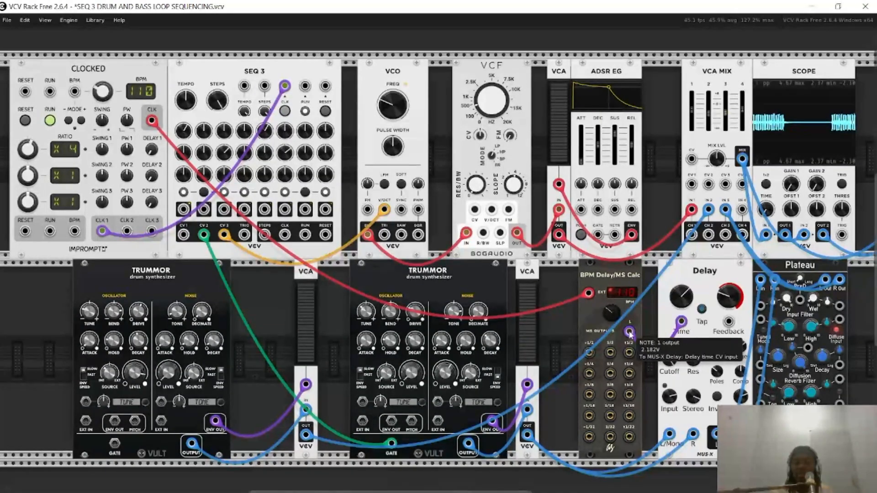
left_click_drag(629, 330, 610, 353)
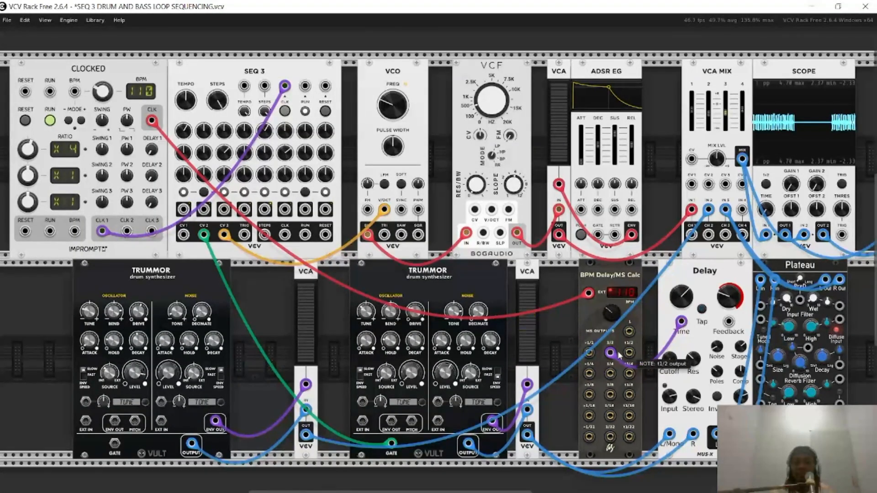
left_click_drag(611, 354, 610, 374)
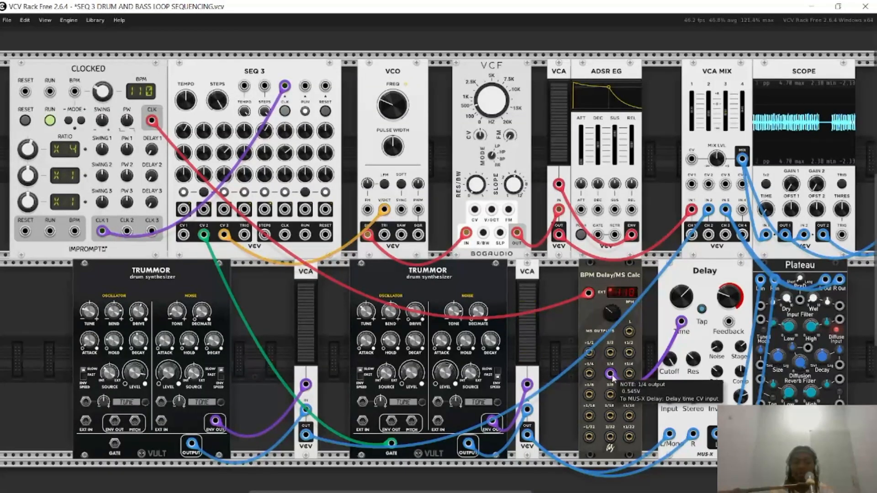
left_click_drag(611, 374, 589, 353)
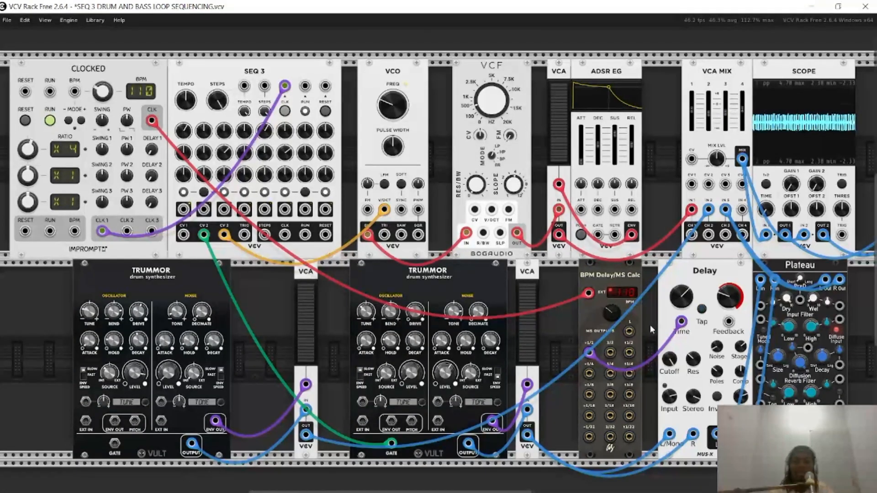
Move BPM Delay/MS Calc closer to the second Trummor's VCA, and run CLOCKED to play the full loop before stopping it.
left_click_drag(609, 271, 601, 271)
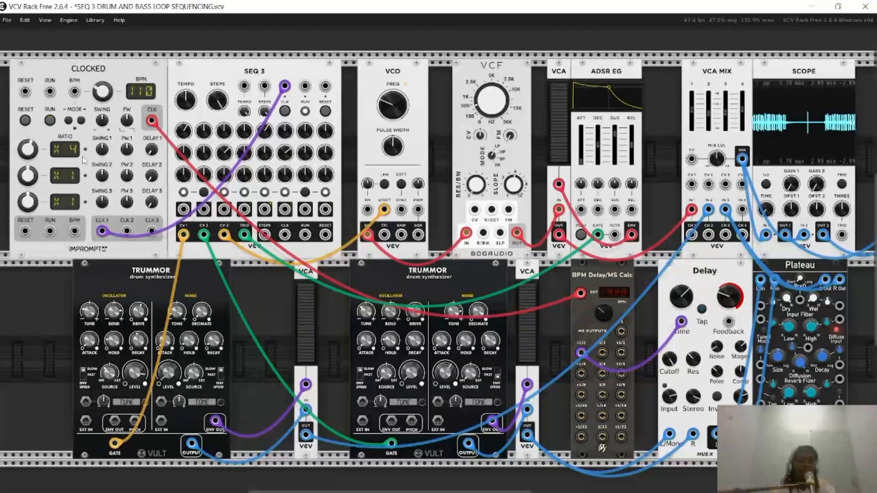
left_click(50, 120)
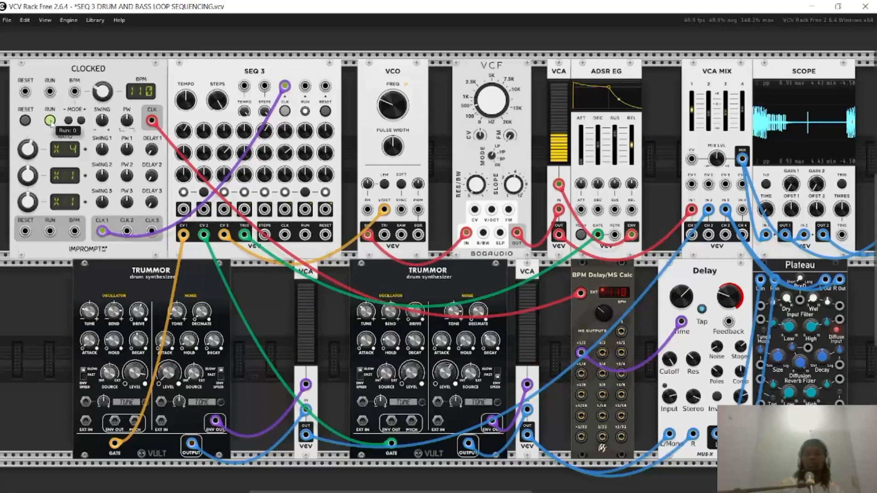
left_click(50, 121)
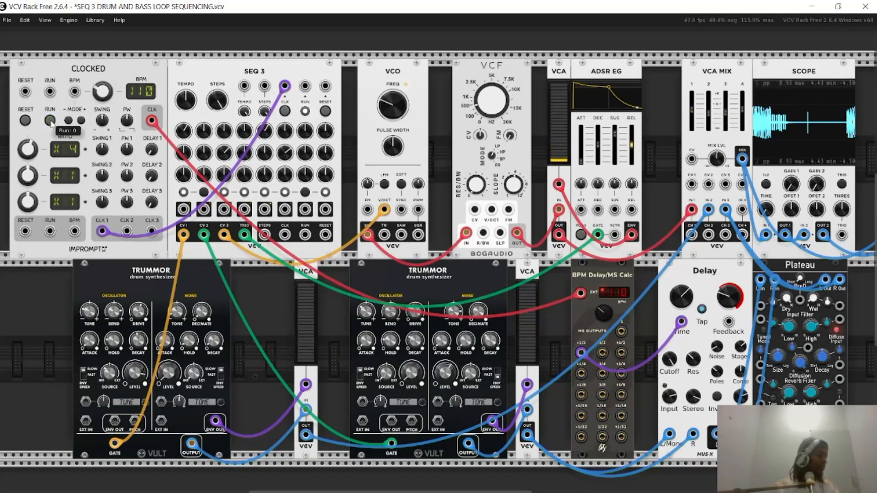